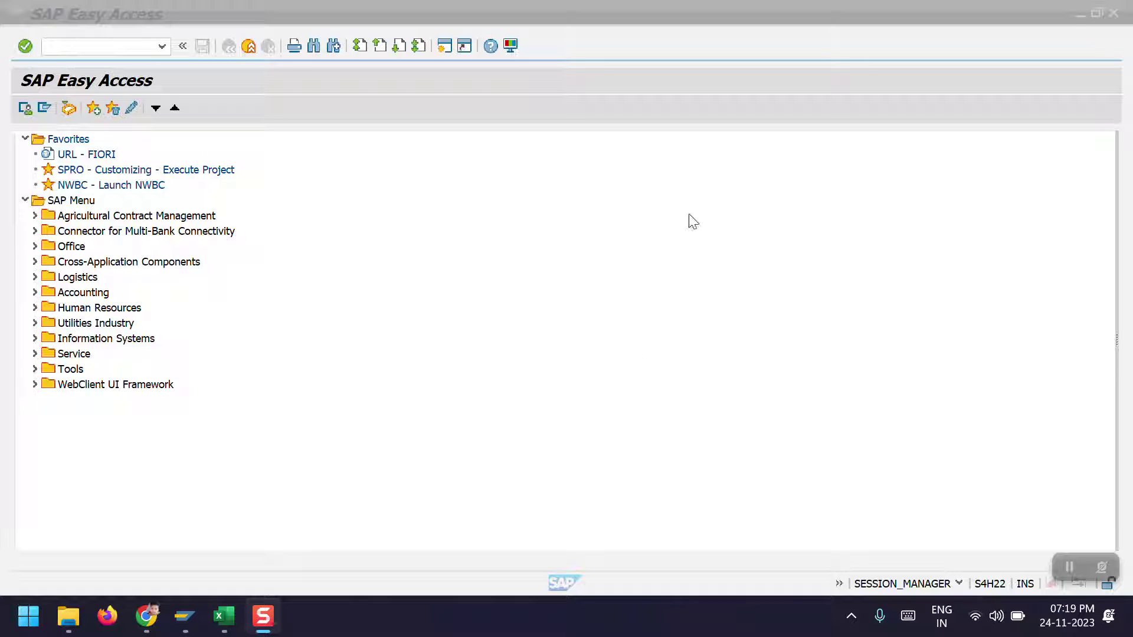
Step: Start the asset retirement sale transaction with document date 24.11.2023
click(86, 47)
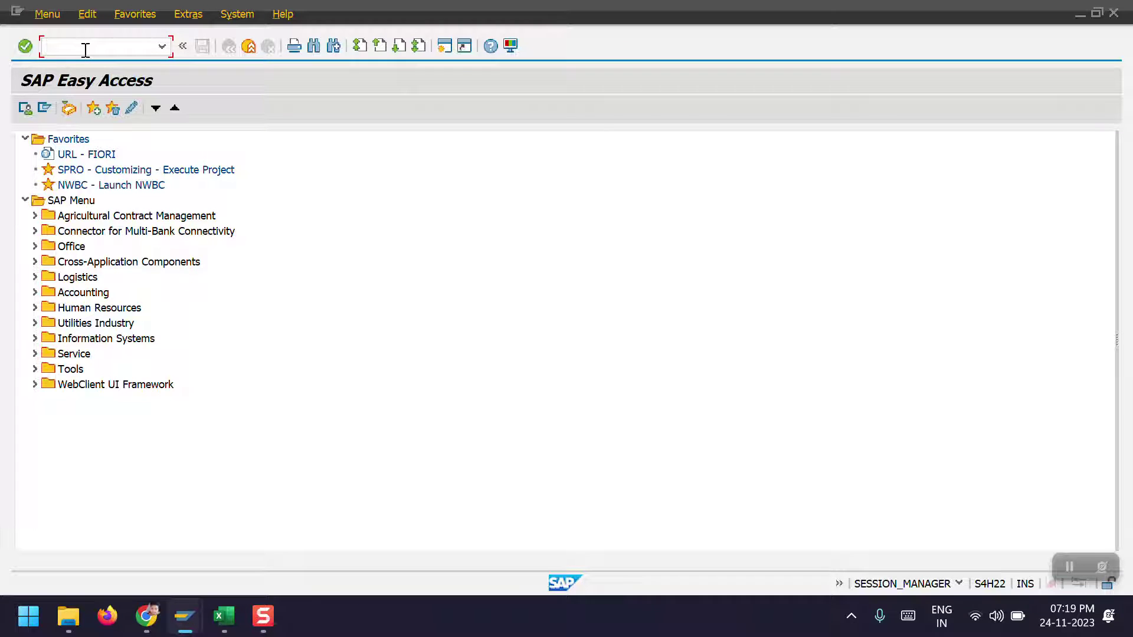
text(F-02)
key(Return)
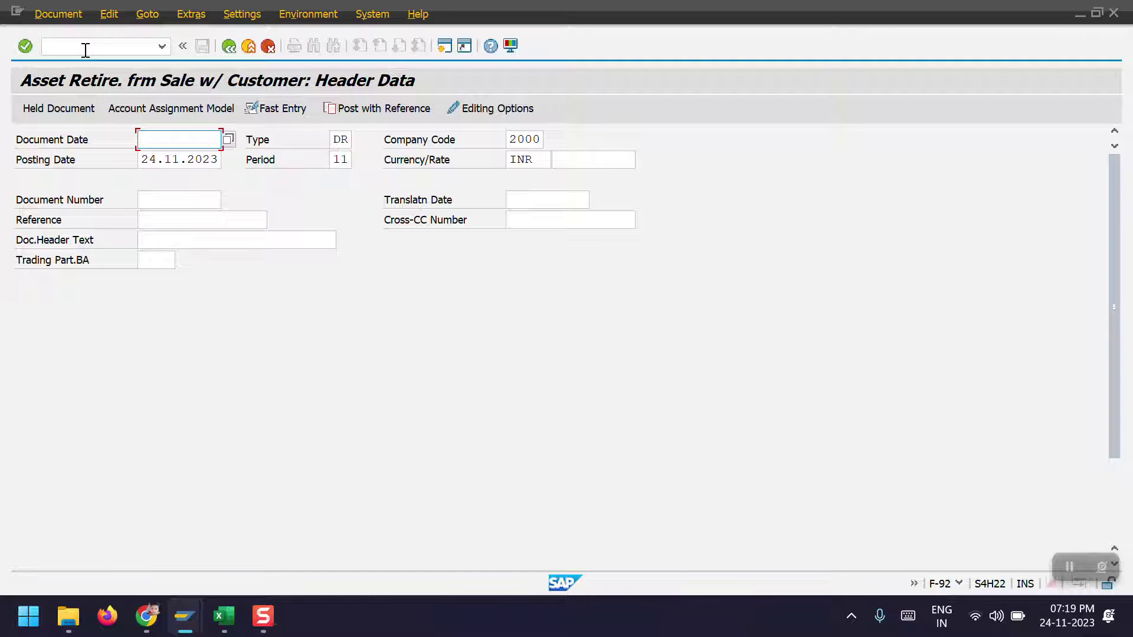
key(Down)
key(Return)
key(Tab)
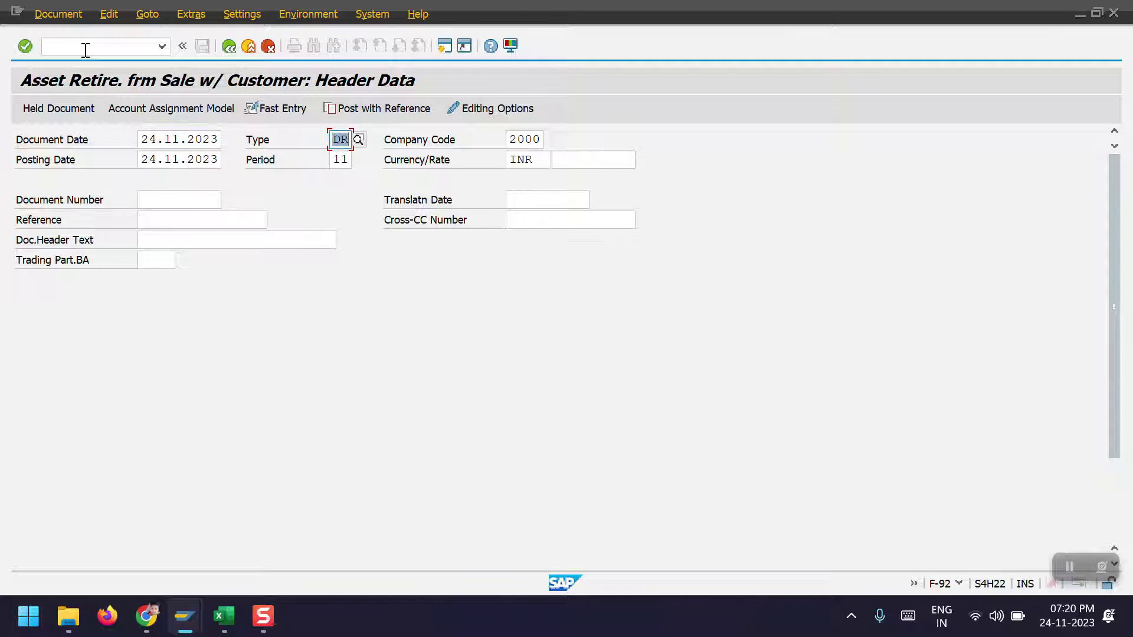
key(Tab)
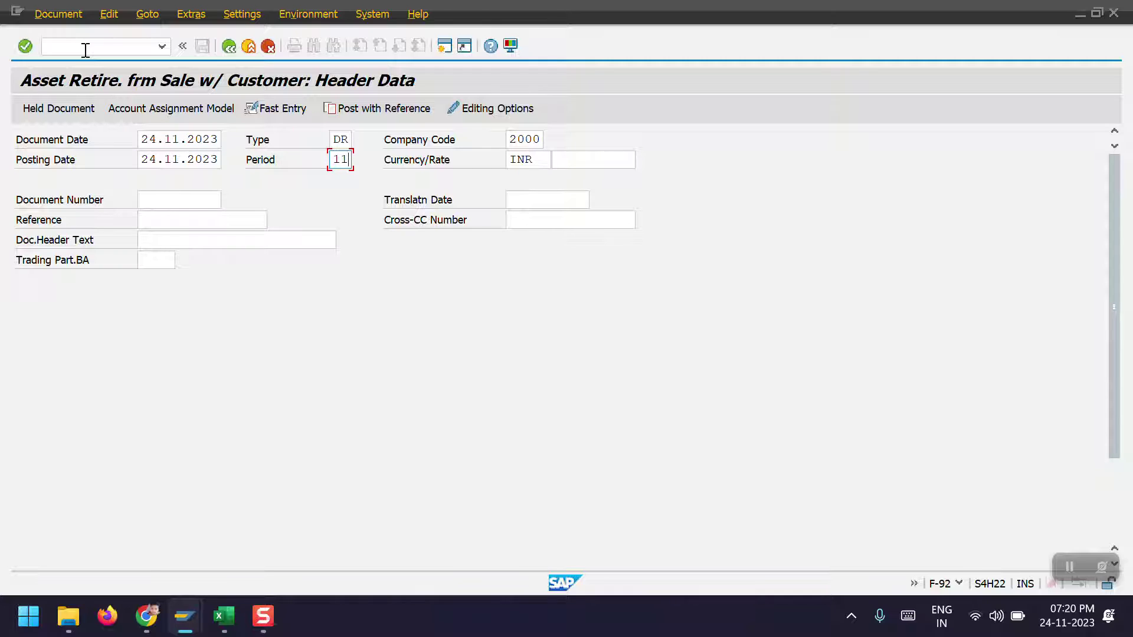
key(Tab)
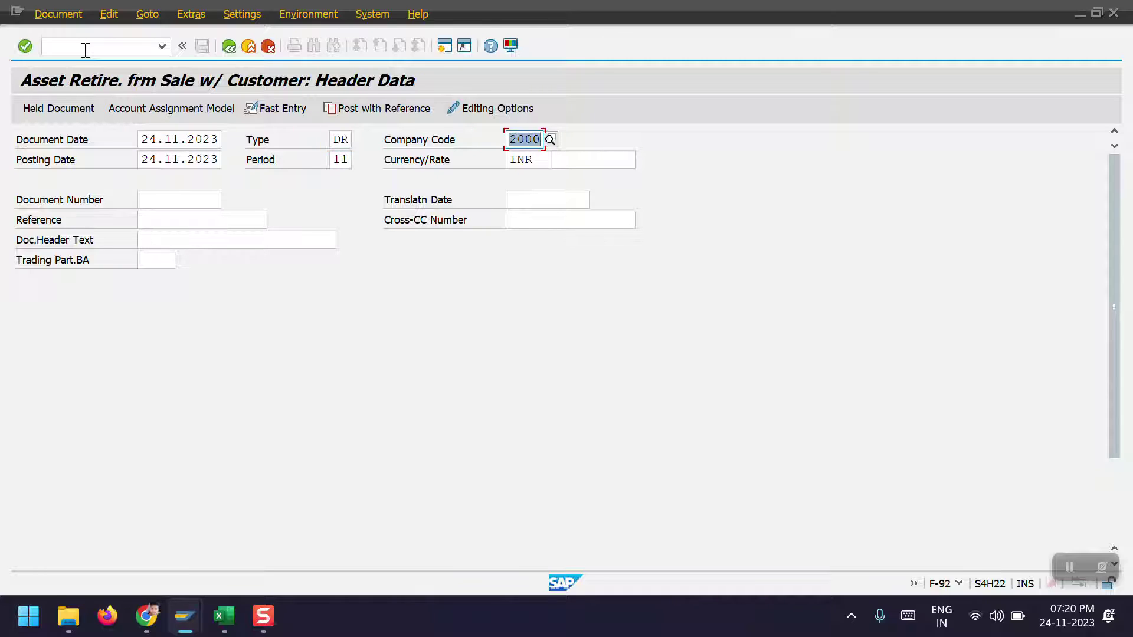
key(Tab)
key(Tab)
key(Tab)
key(Tab)
key(Tab)
key(Tab)
key(Tab)
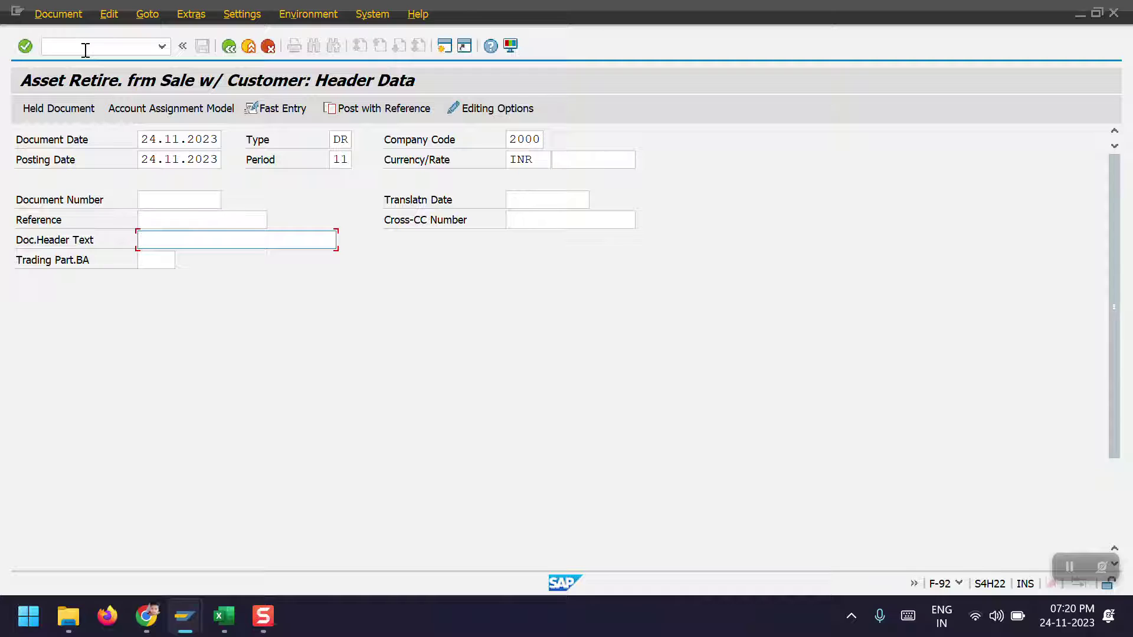
Step: Set header text 'Asset Sales with Revenue' and first line posting key 01
key(BackSpace)
key(Down)
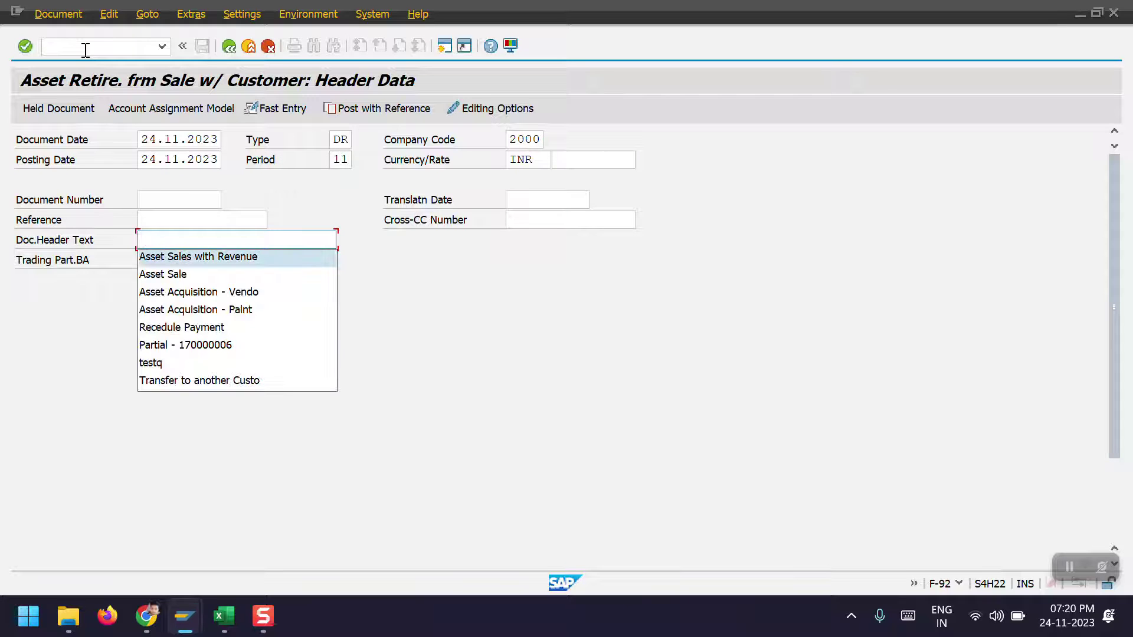
key(Return)
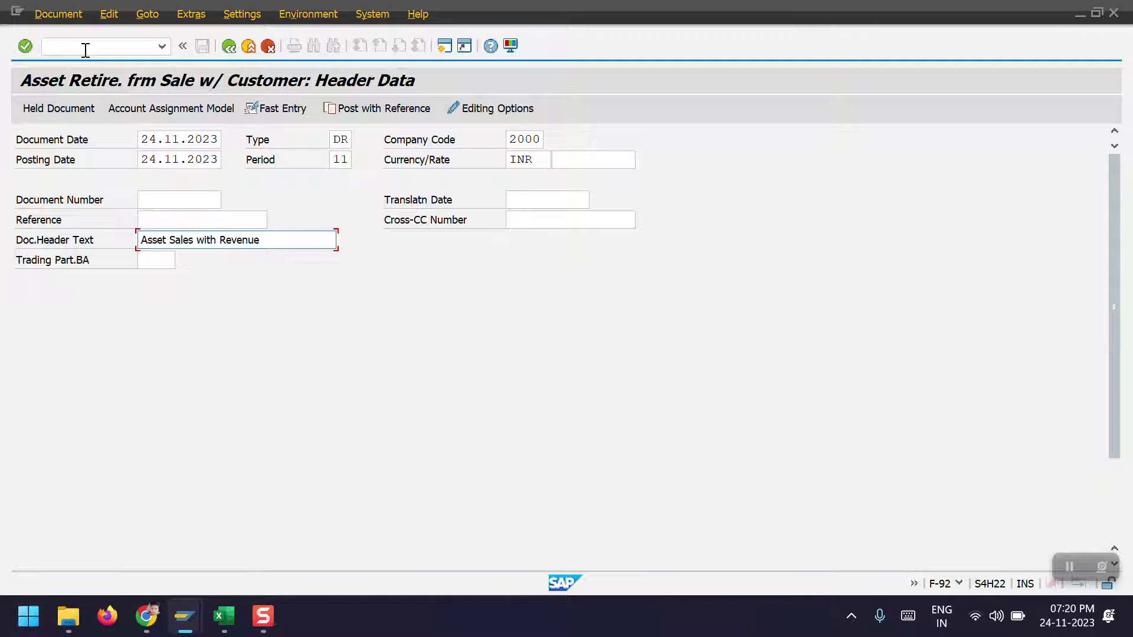
key(Tab)
key(Tab)
text(01)
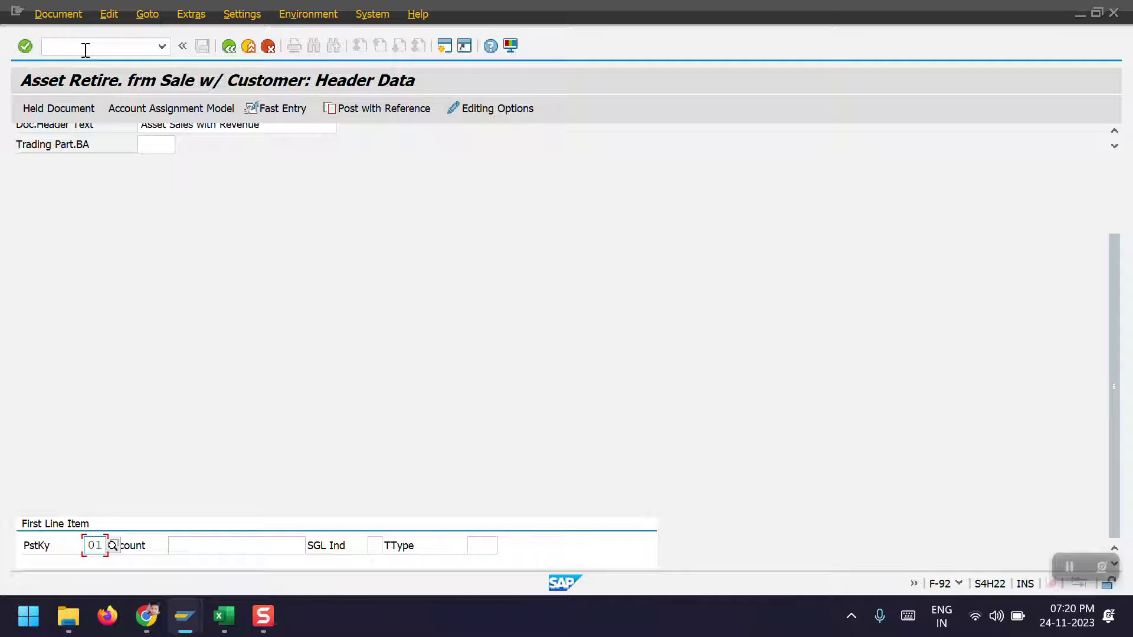
Step: Enter customer 200062 as the first item's account, then open a new session
key(Tab)
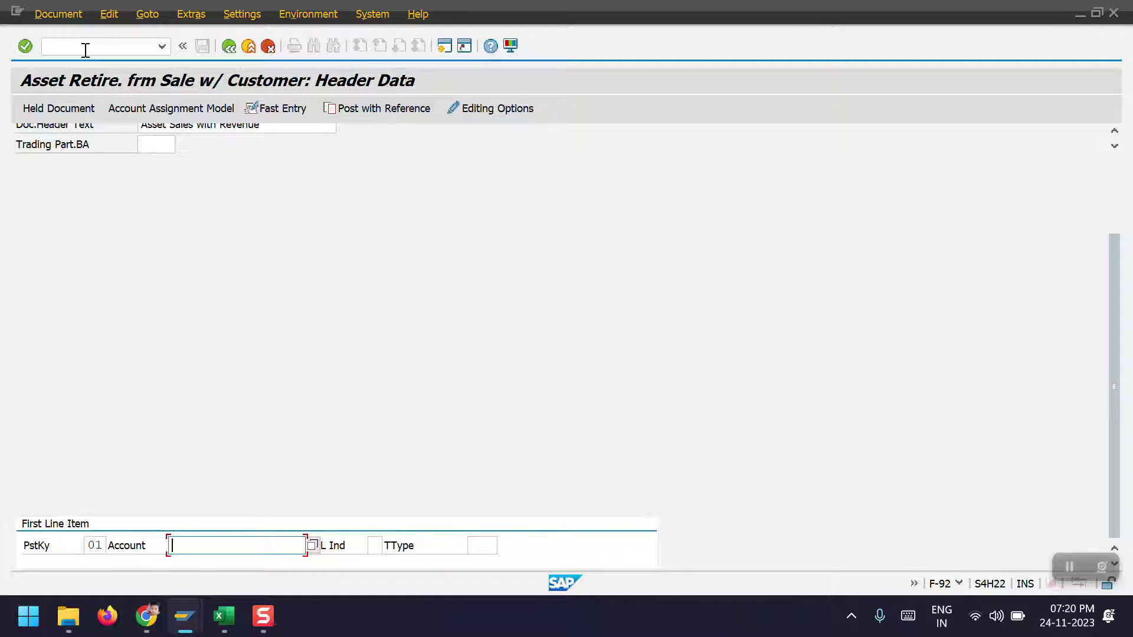
key(Down)
key(Down)
key(Down)
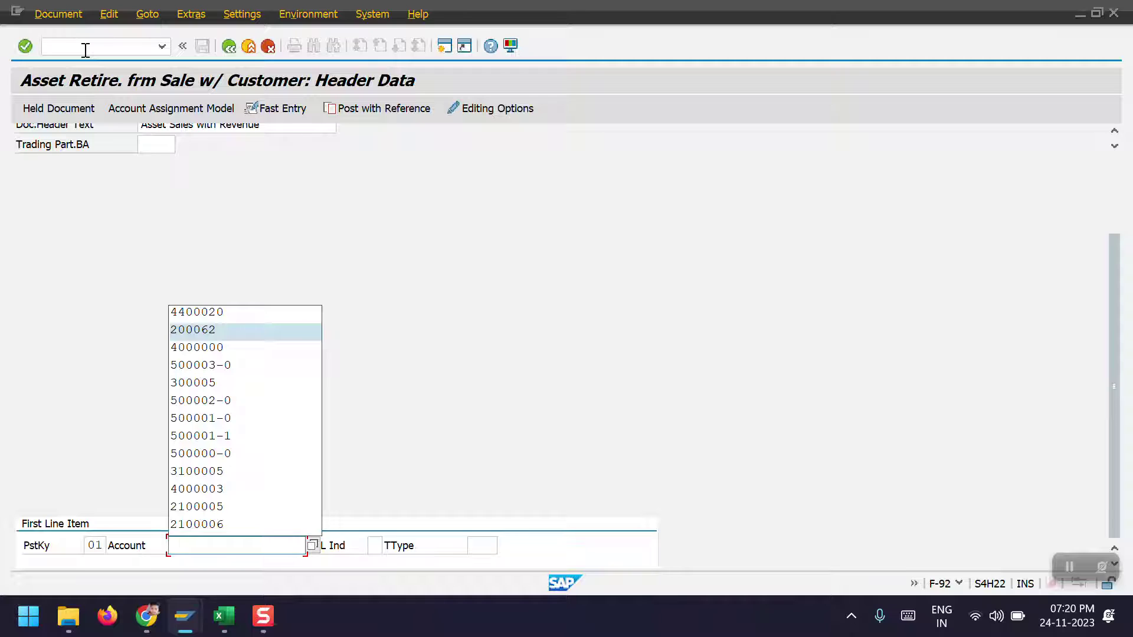
key(Return)
key(Return)
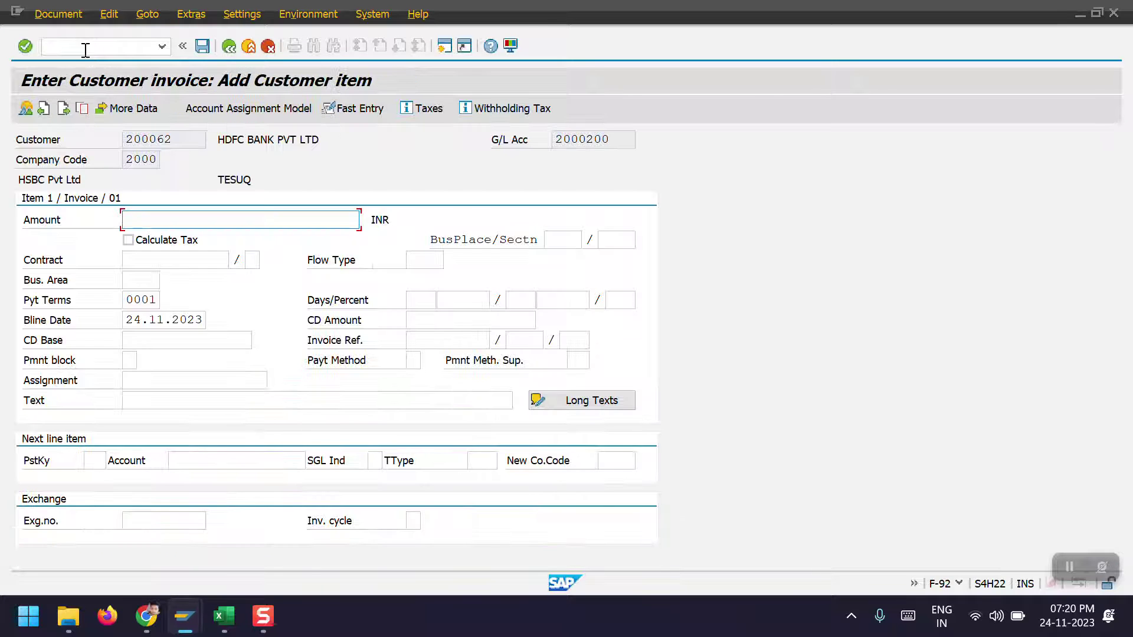
key(Down)
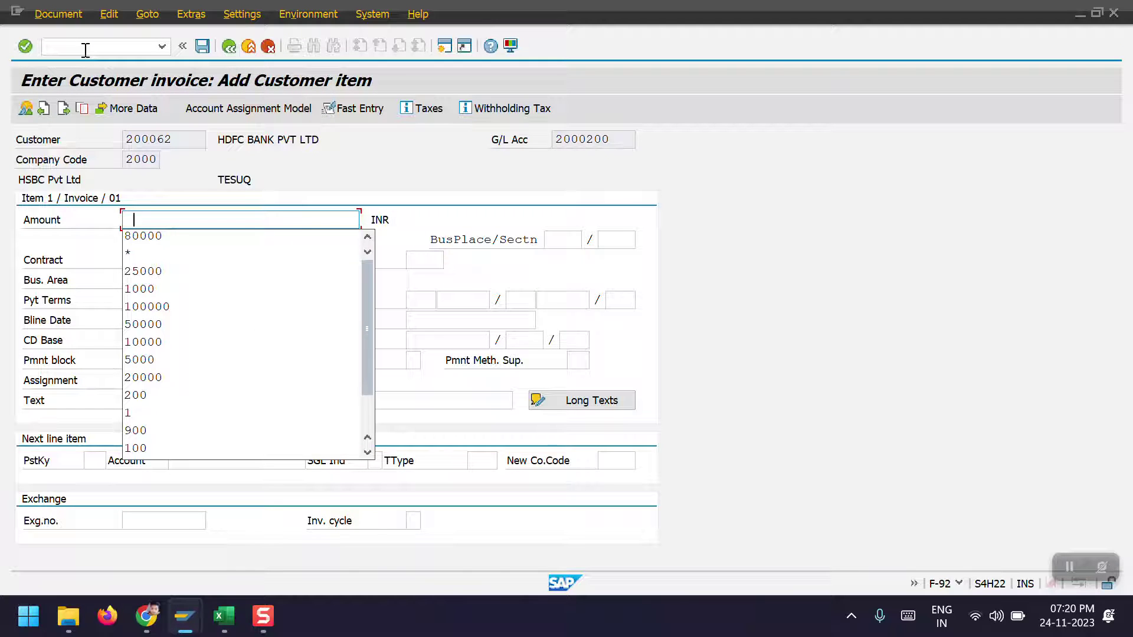
click(434, 204)
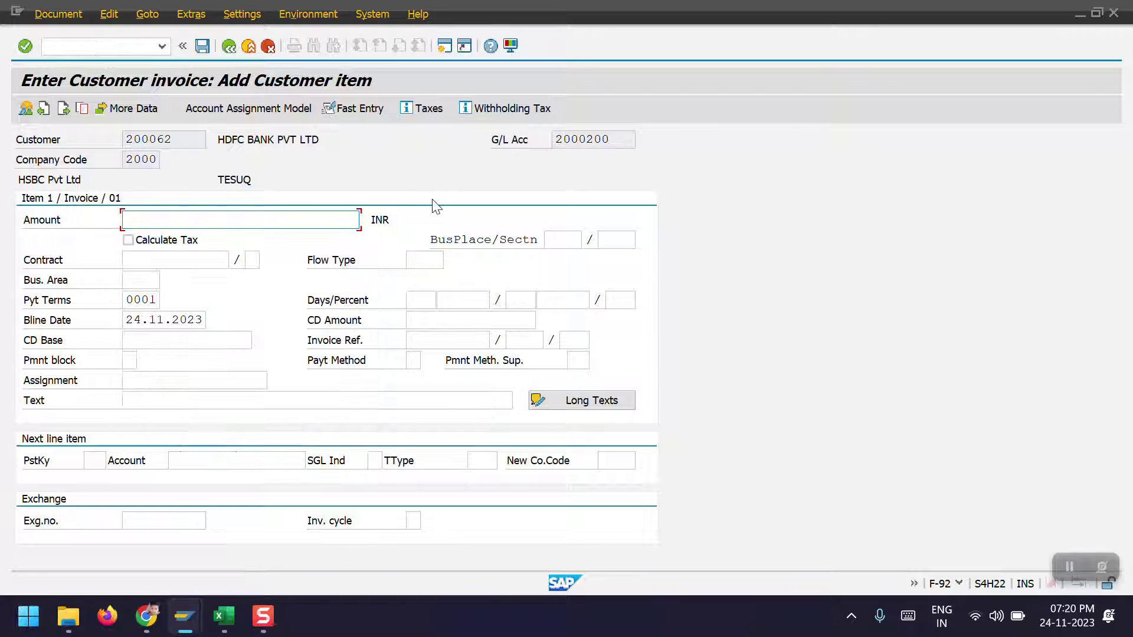
key(Return)
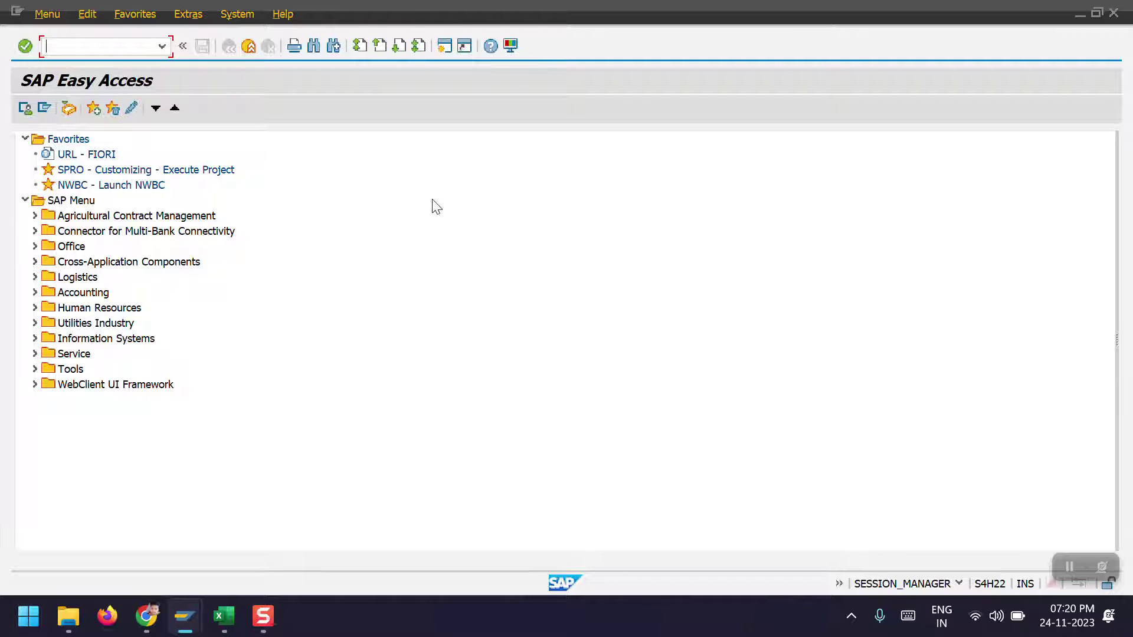
Step: Open Asset Explorer (AW01N) for asset 500003, company code 2000, fiscal year 2023
text(ASW)
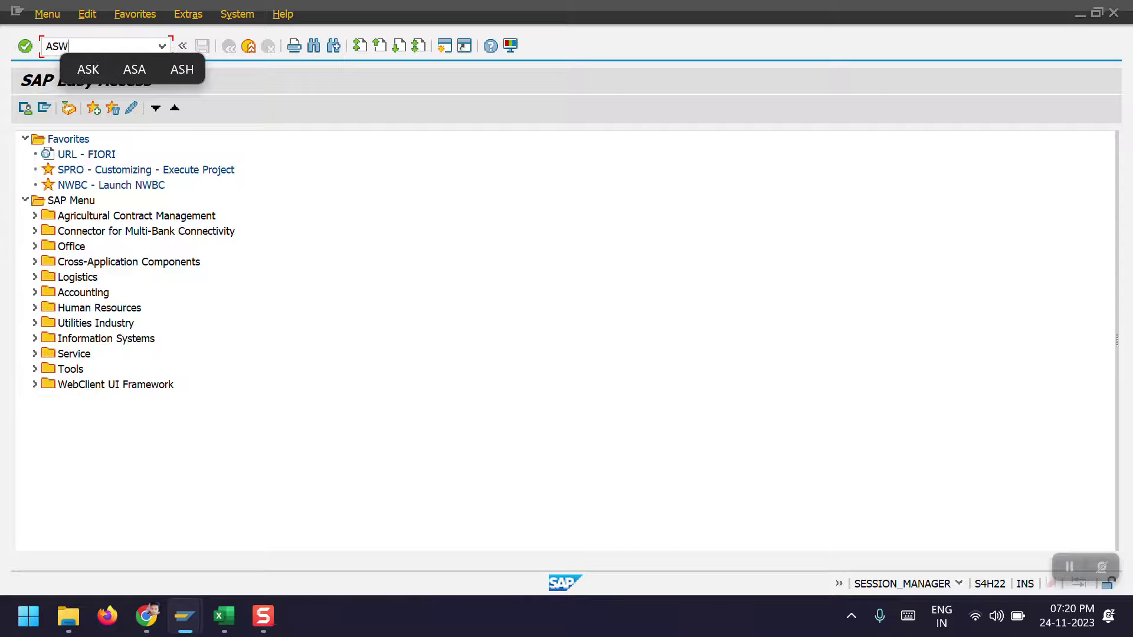
text(01)
key(Return)
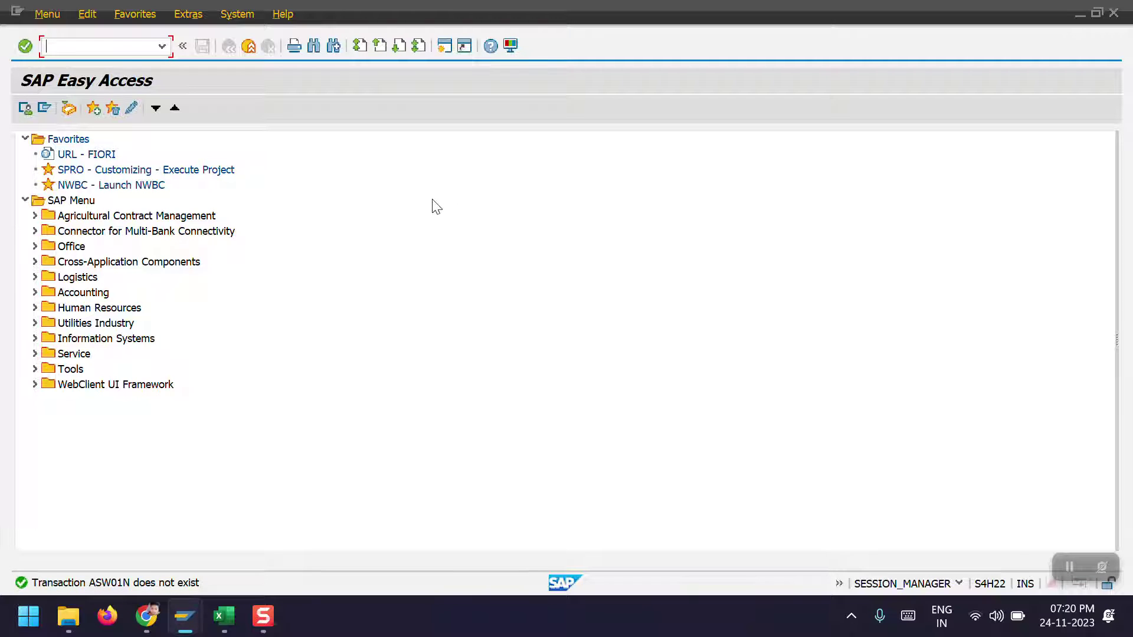
text(AW01N)
key(Return)
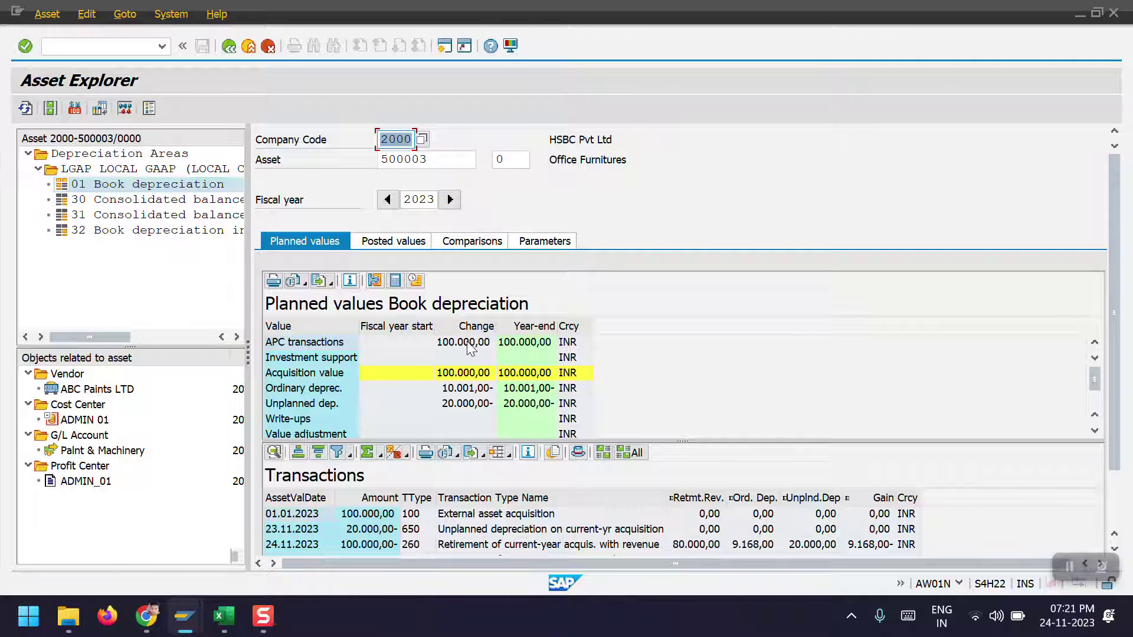
Step: Review the asset's values and show posted depreciation: 9.168,00- ordinary, 20.000,00- unplanned
click(452, 375)
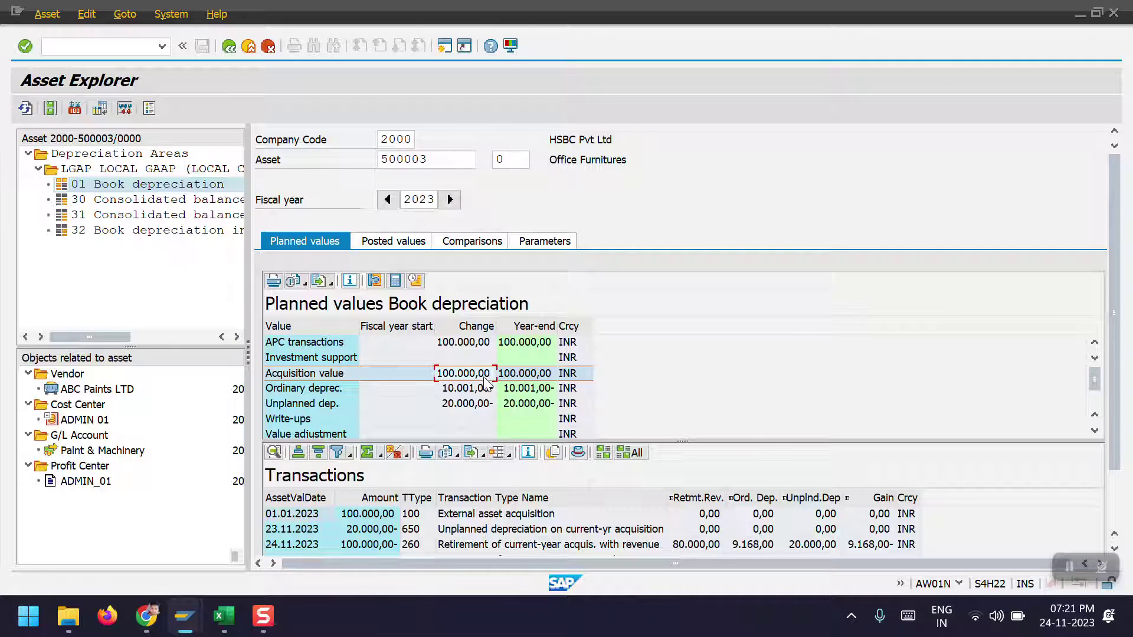
click(453, 394)
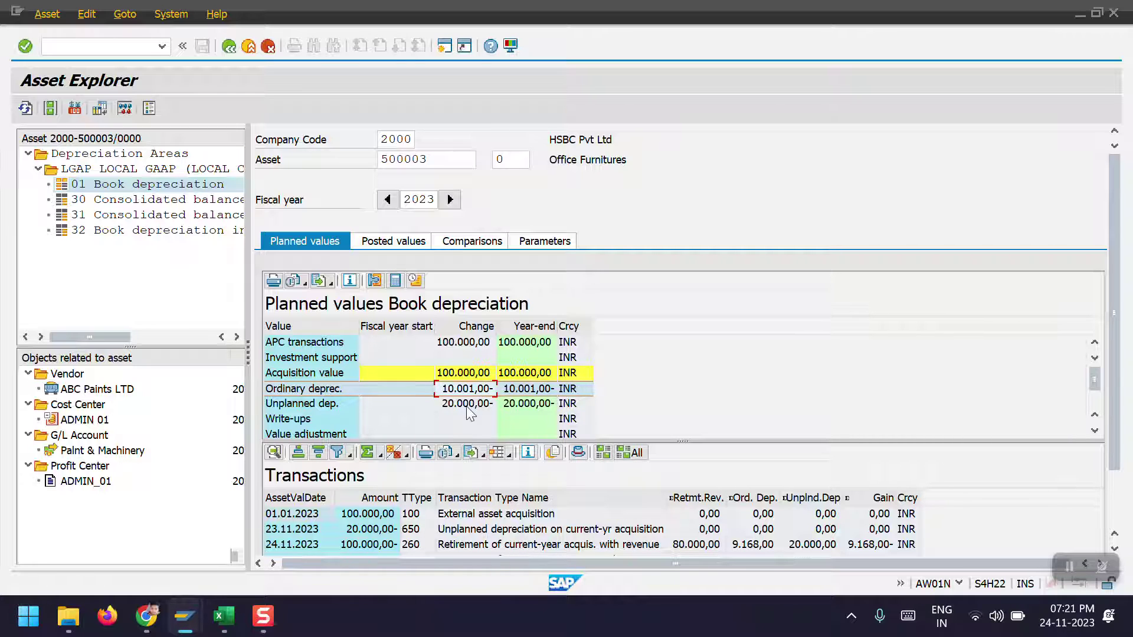
click(467, 406)
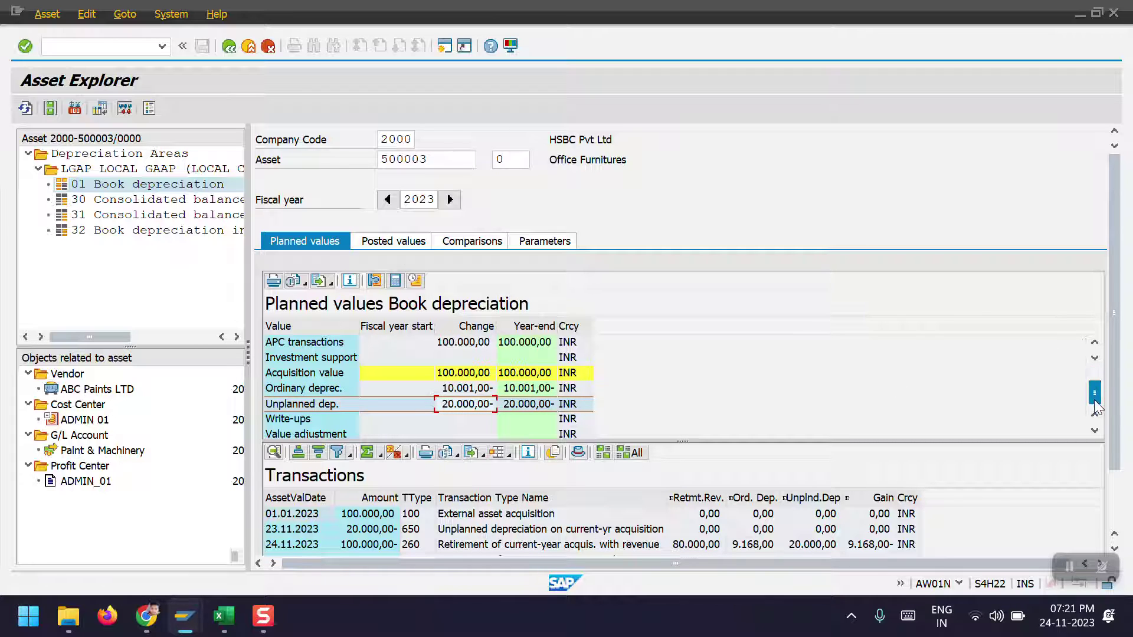
scroll(1096, 407, down, 1)
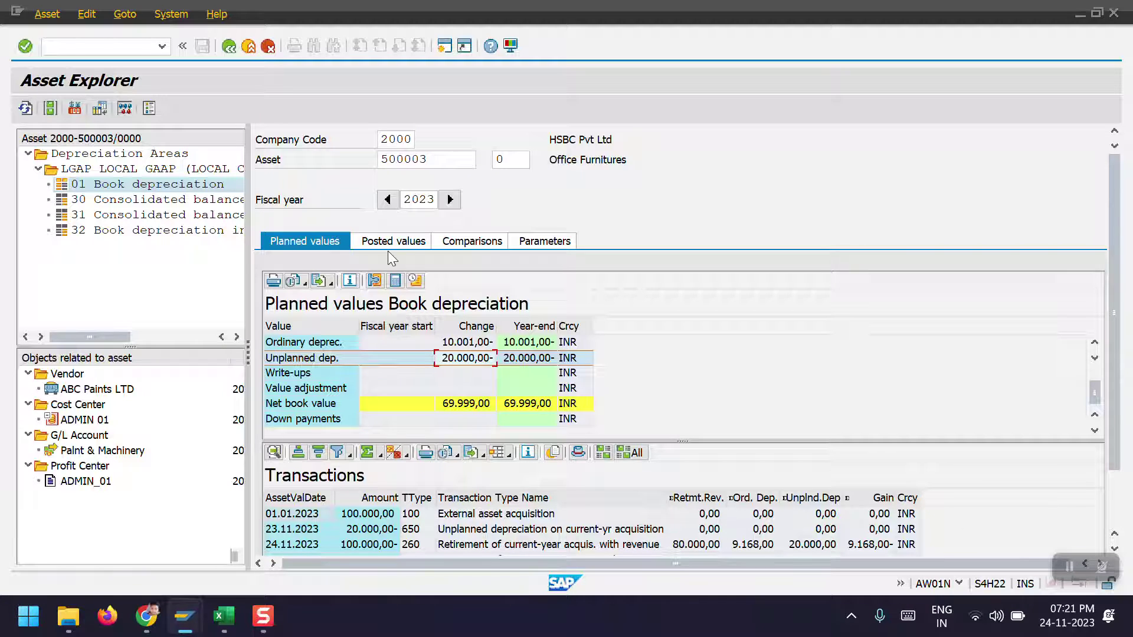
click(367, 275)
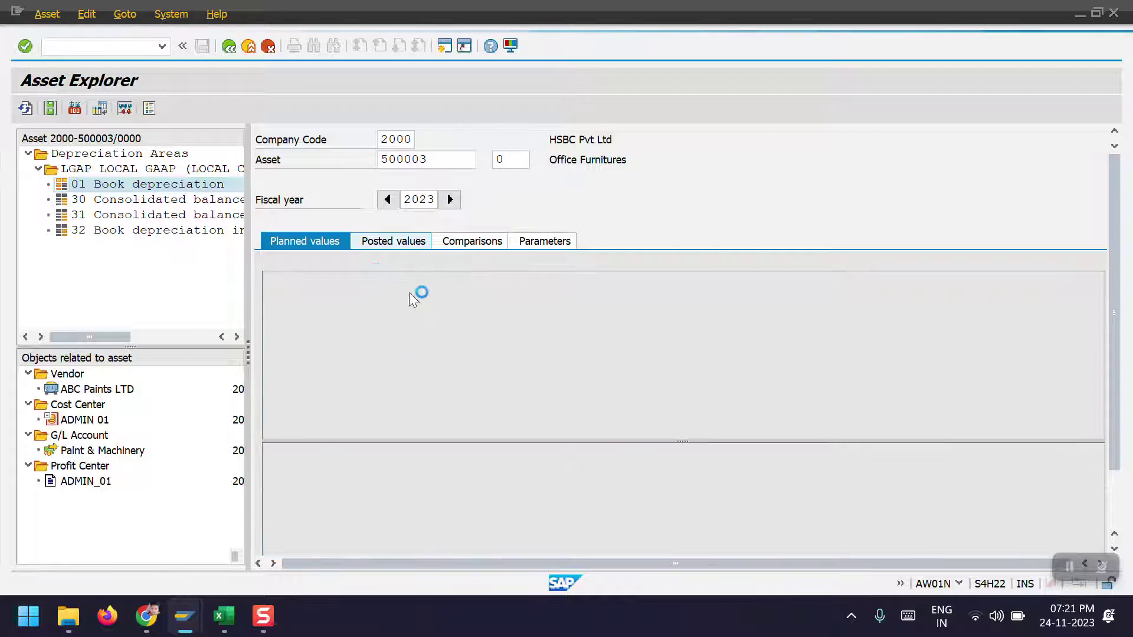
click(406, 247)
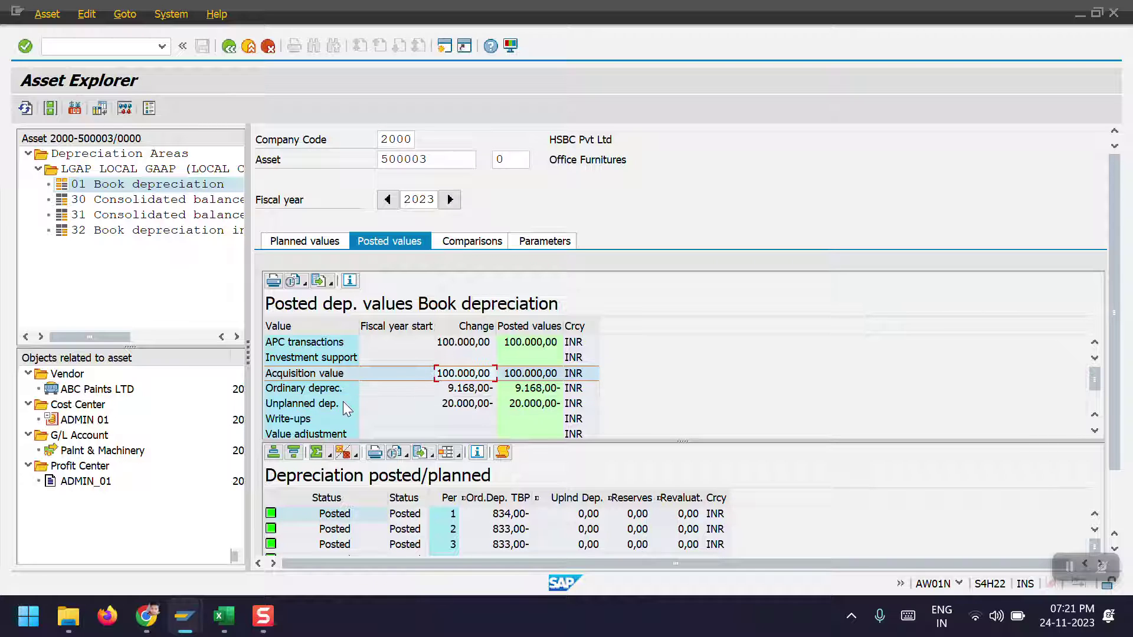
click(316, 404)
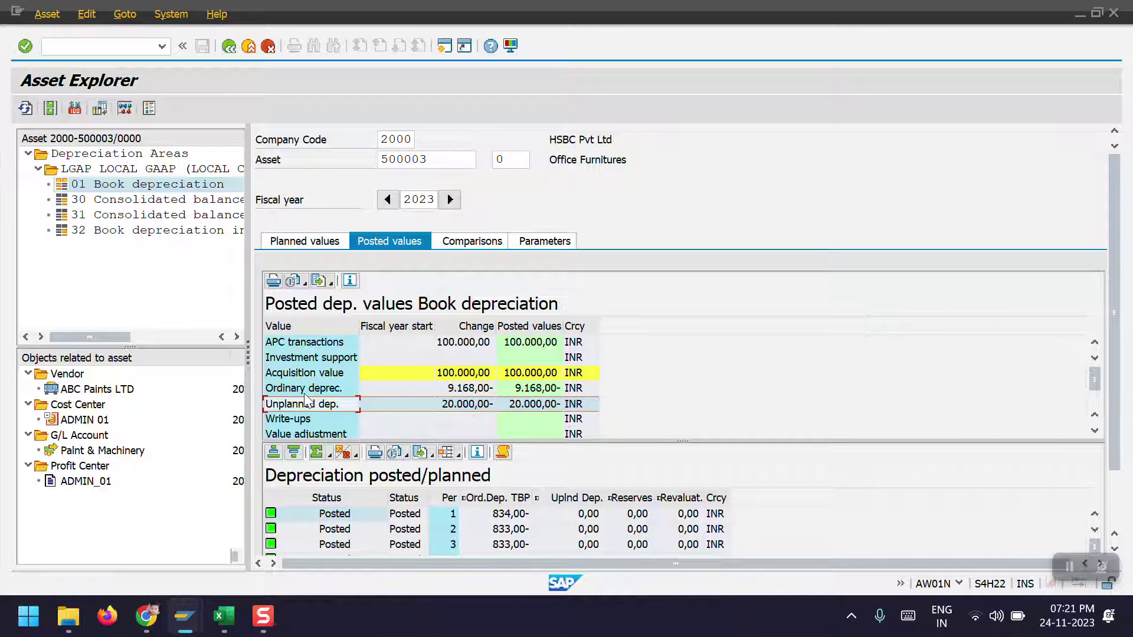
click(462, 390)
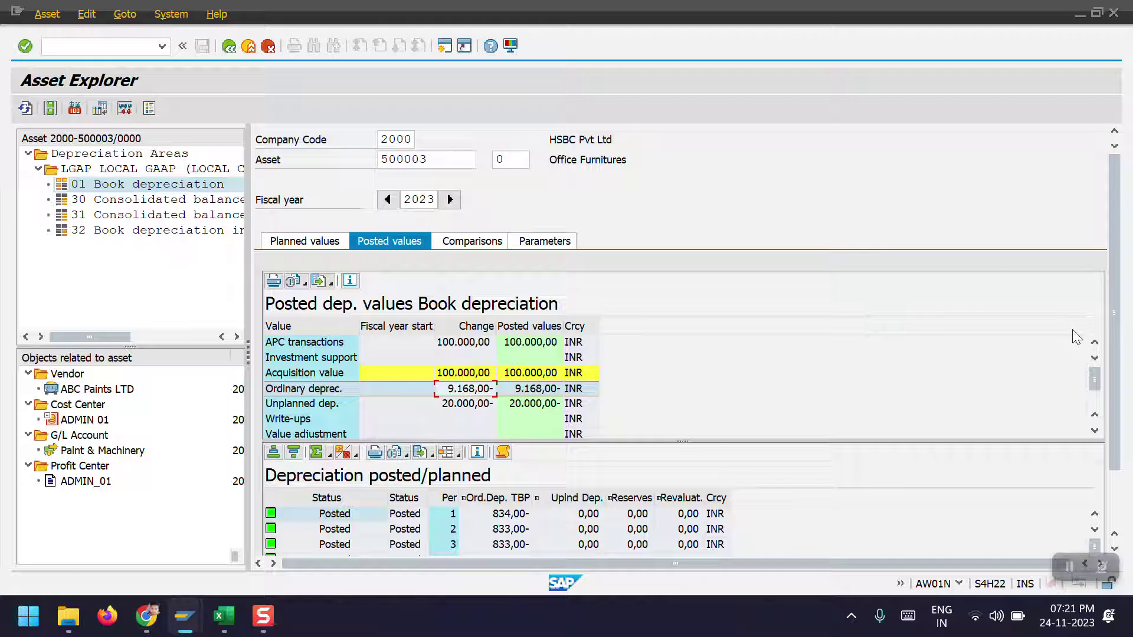
drag(1114, 318, 1095, 495)
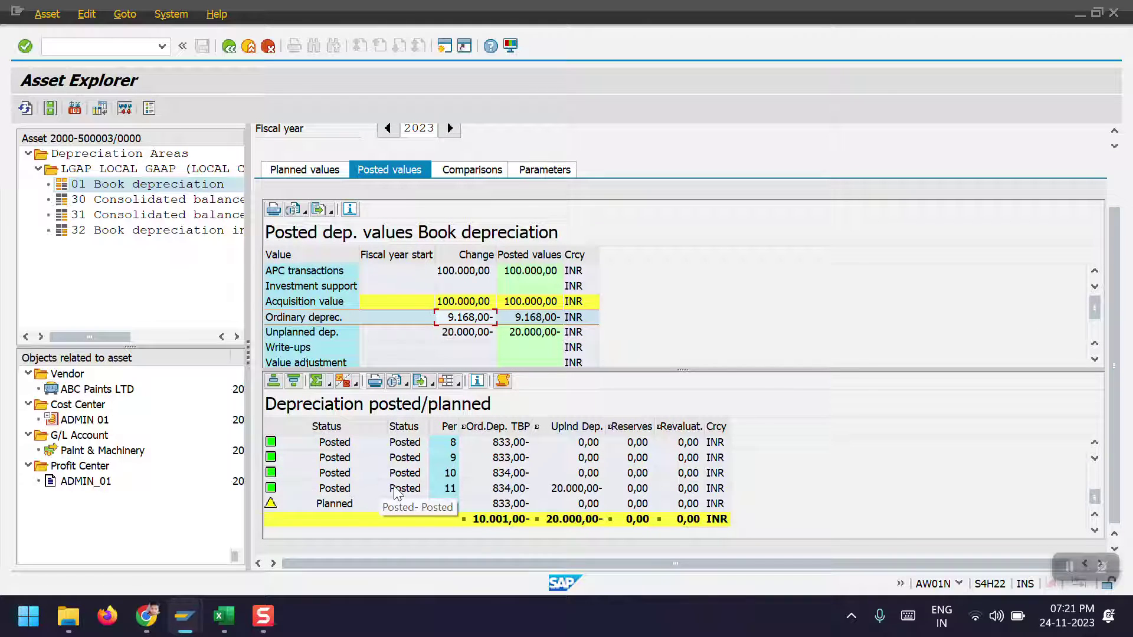
click(449, 490)
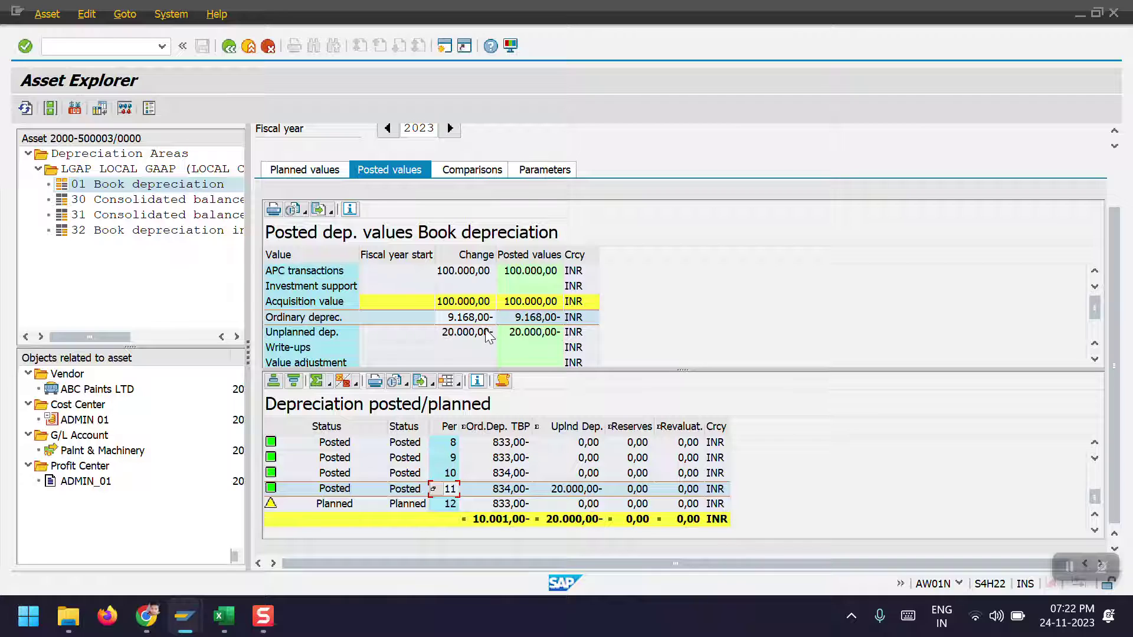
drag(1093, 304, 1096, 342)
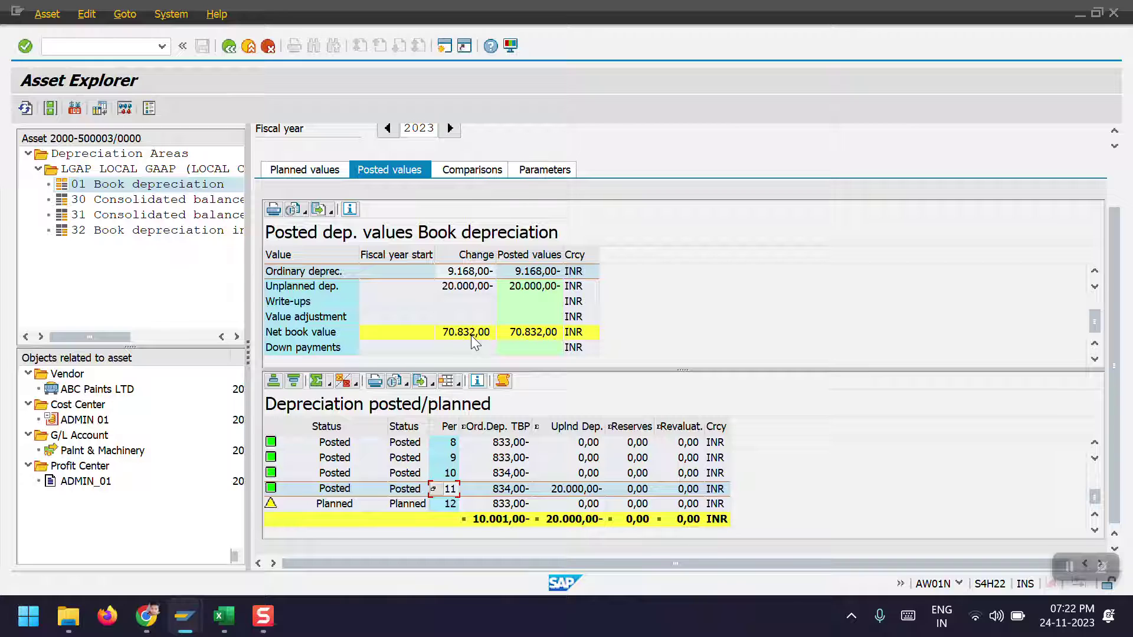
key(alt+Tab)
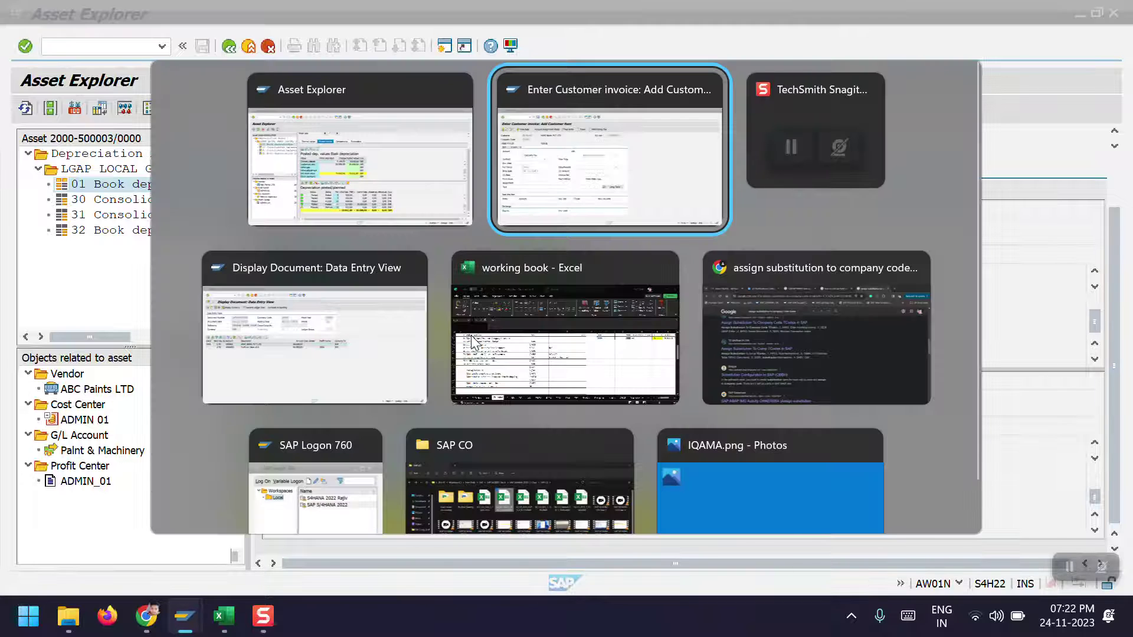
Step: Enter amount 80000 and item text 'Asset Sale with Customer - 200062 - 500003'
key(Tab)
text(8)
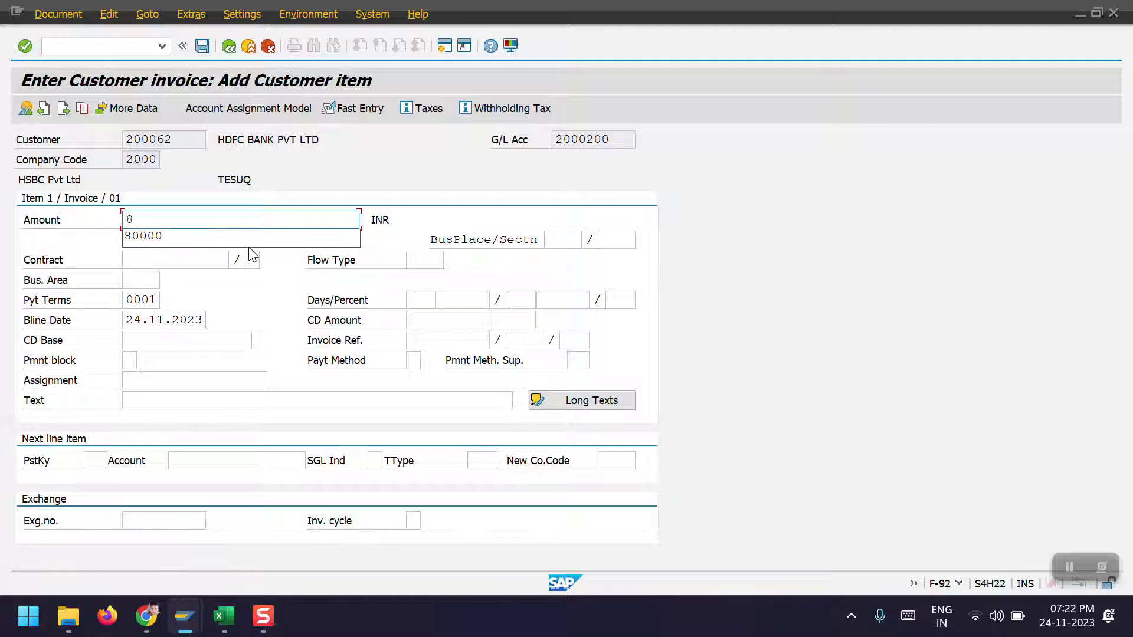
key(Down)
key(Return)
key(Tab)
key(Down)
key(Down)
key(Down)
key(Down)
key(Down)
key(Down)
key(Down)
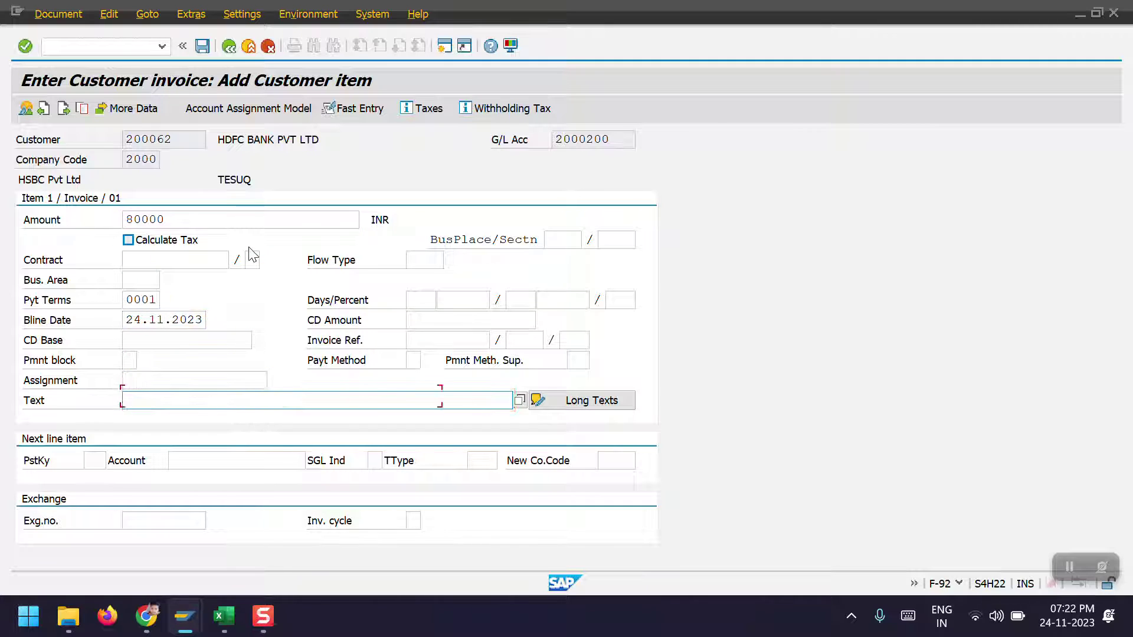
key(Return)
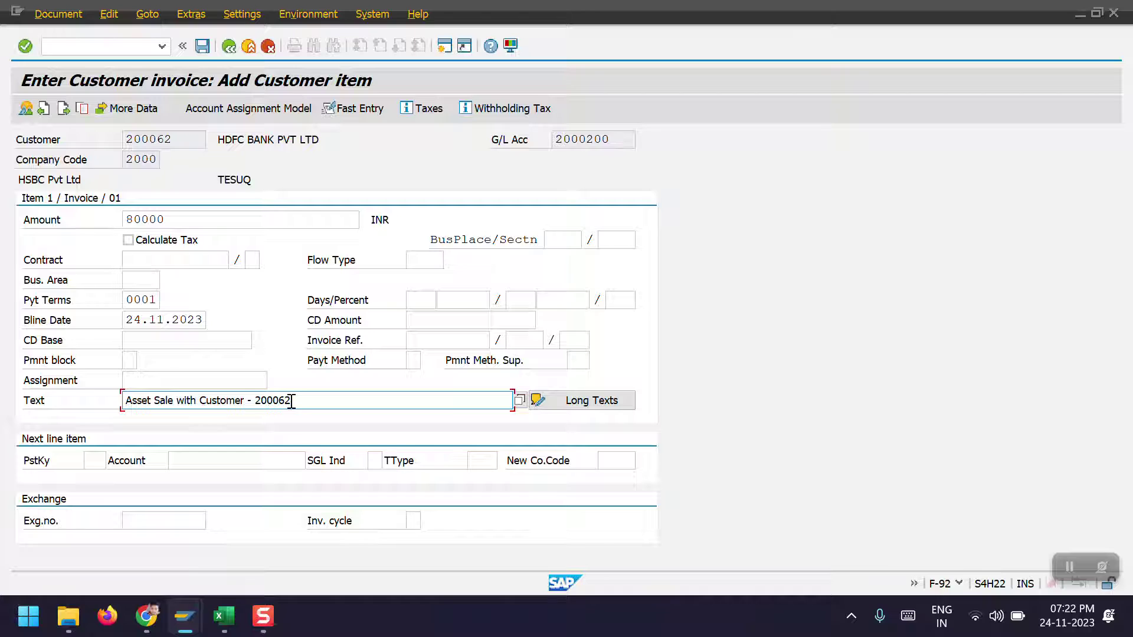
text(- 500003)
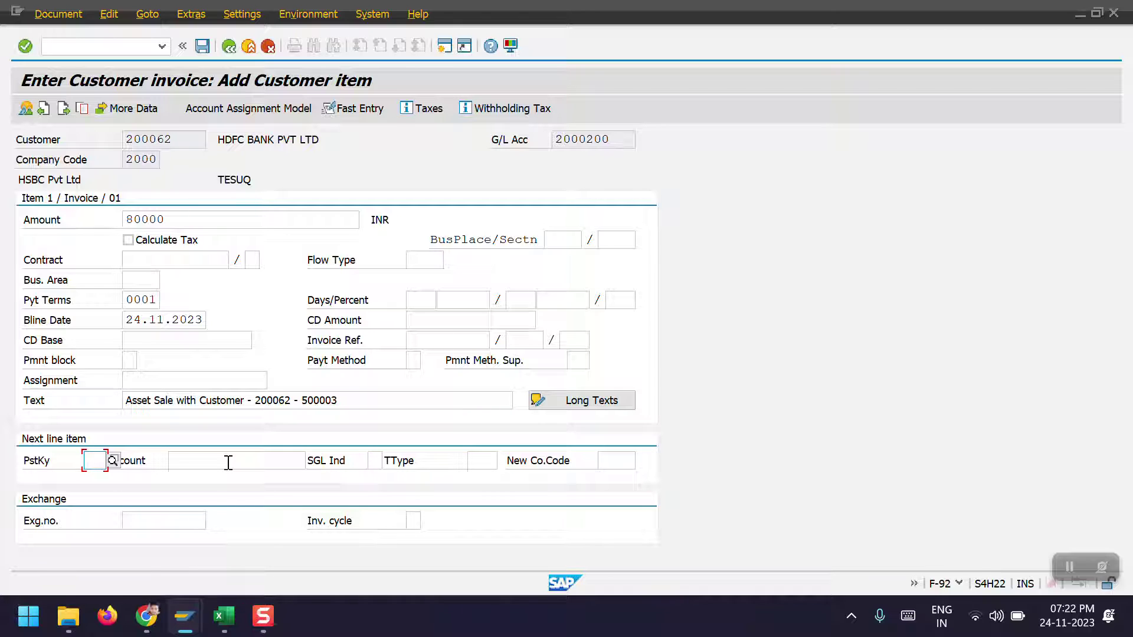
Step: Add a posting key 50 line on account 4400020 with amount and text '*', flagged as asset retirement
text(50)
click(228, 462)
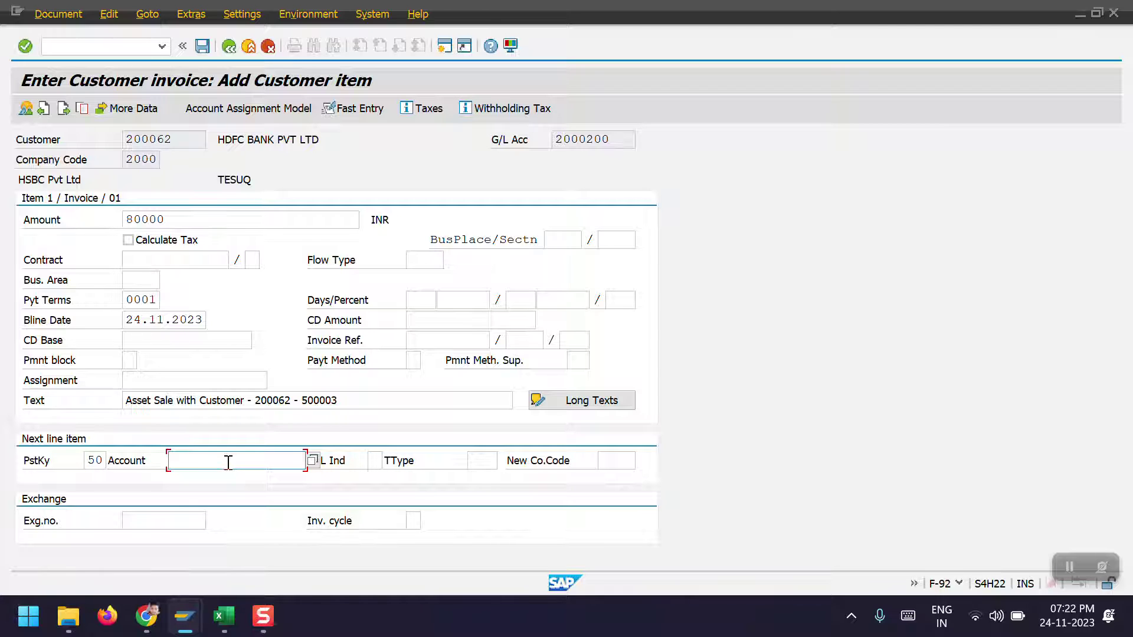
click(229, 462)
key(Down)
key(Down)
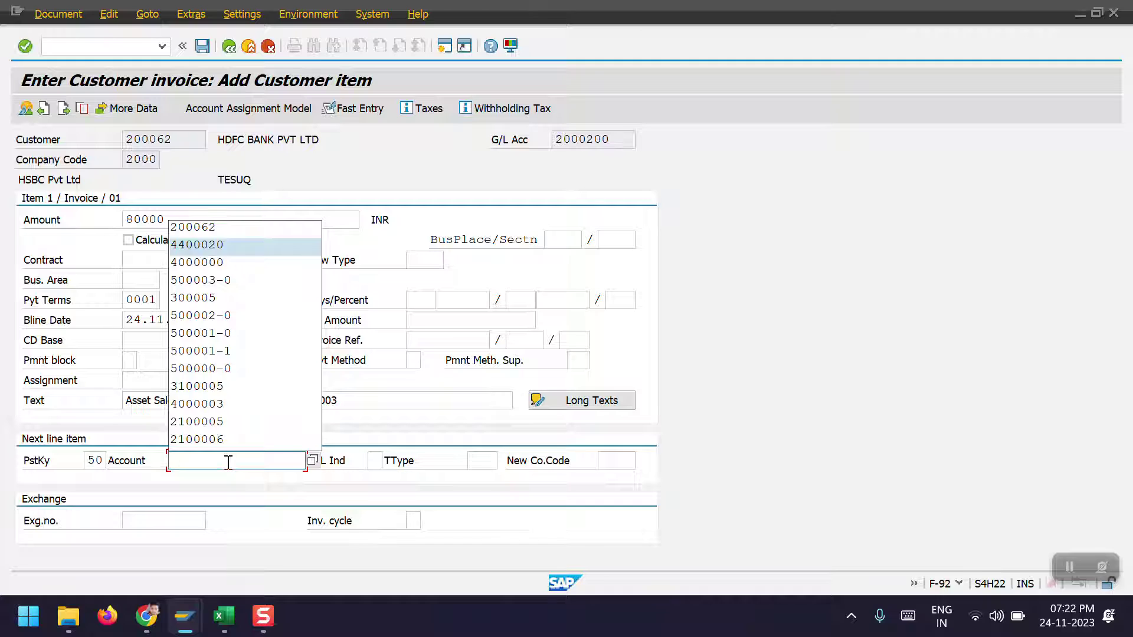
key(Return)
key(Return)
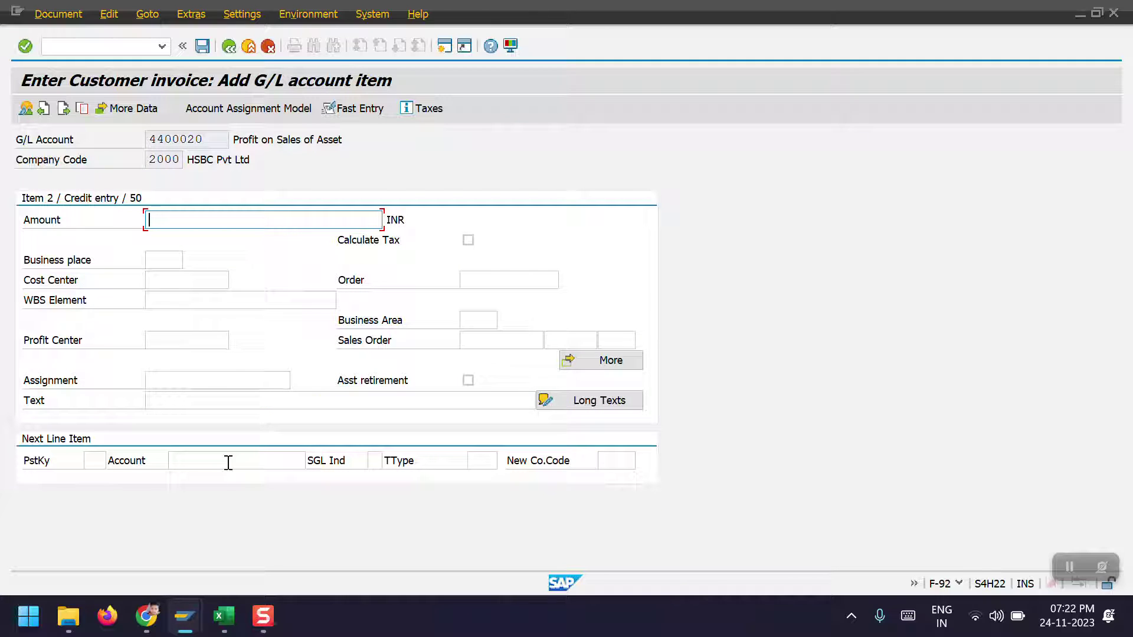
key(Tab)
key(Tab)
key(Tab)
key(Tab)
key(Tab)
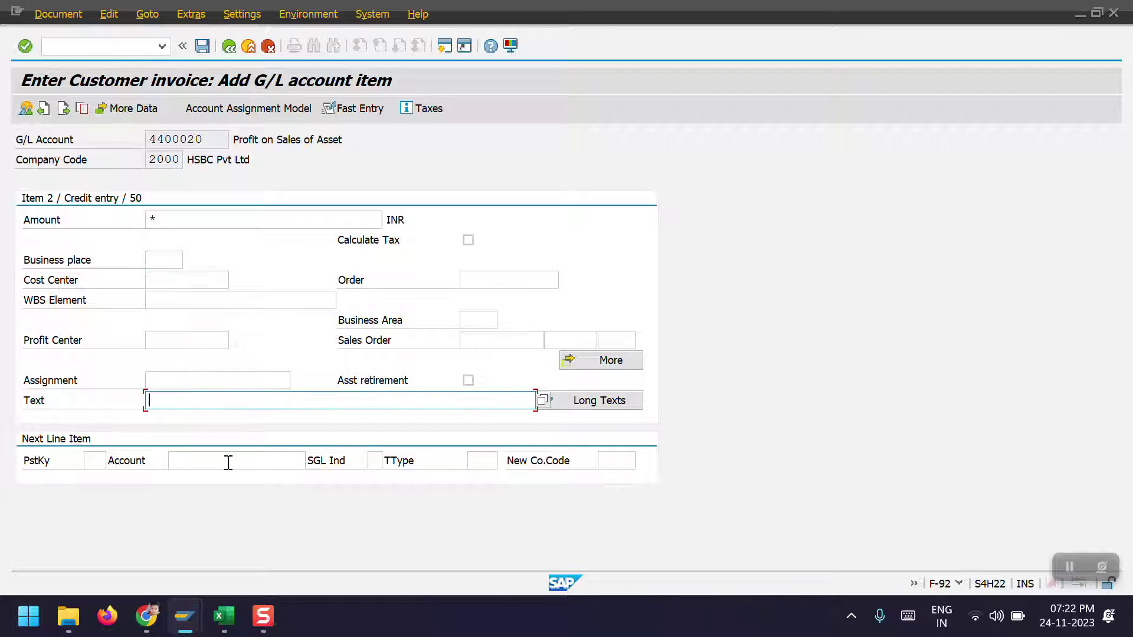
key(Return)
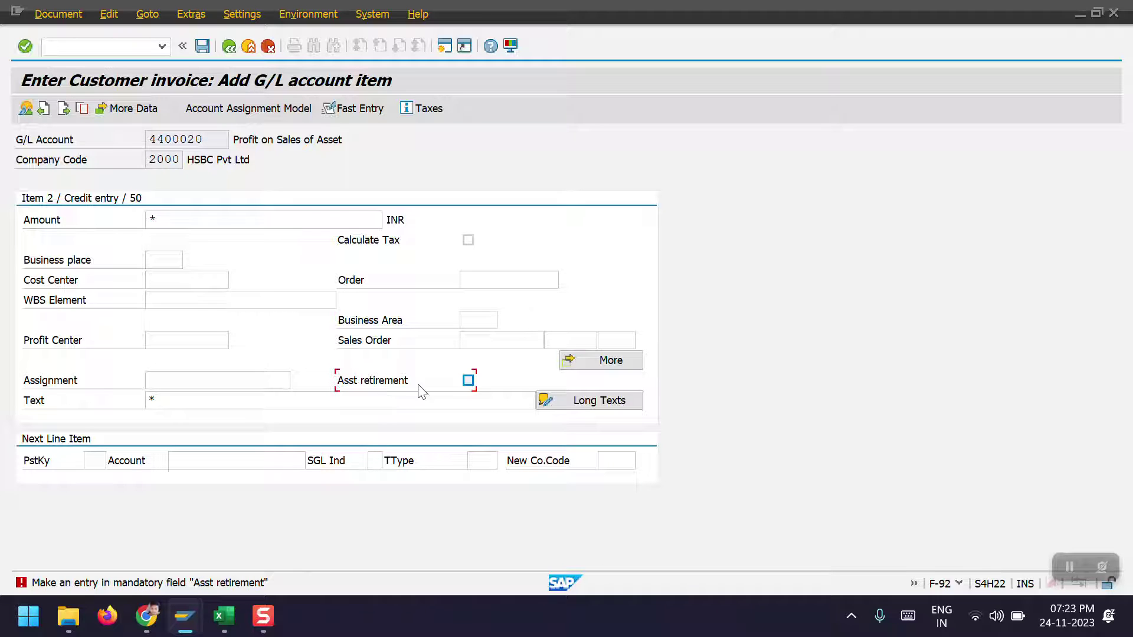
click(467, 381)
key(Return)
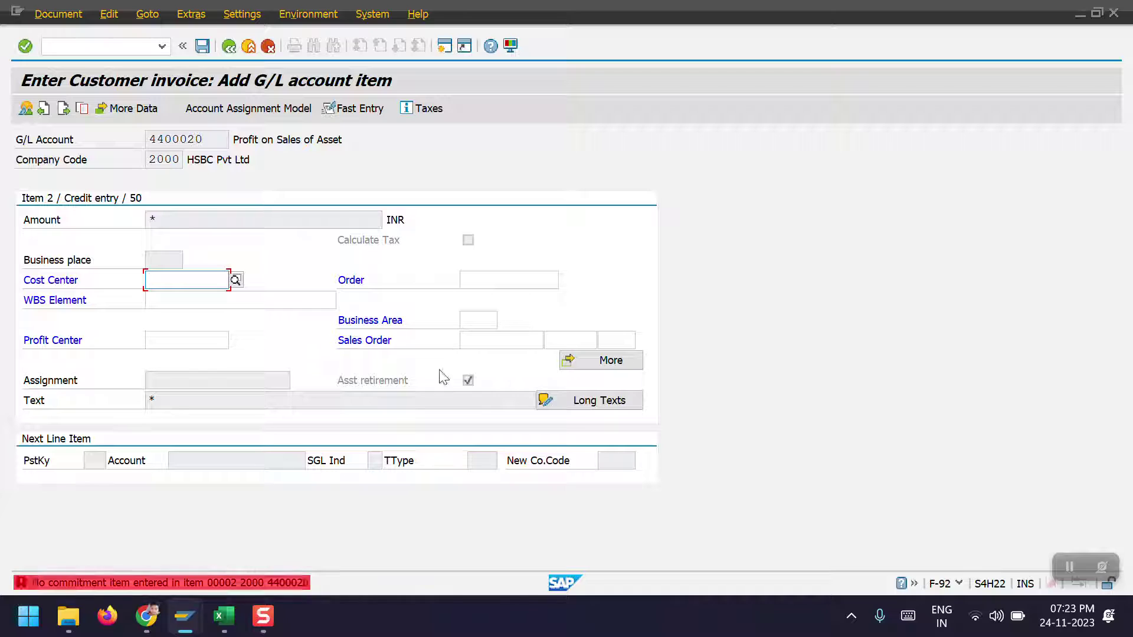
Step: Assign commitment item MARKETING001 and funds center MARKETING01 to the G/L line
click(575, 361)
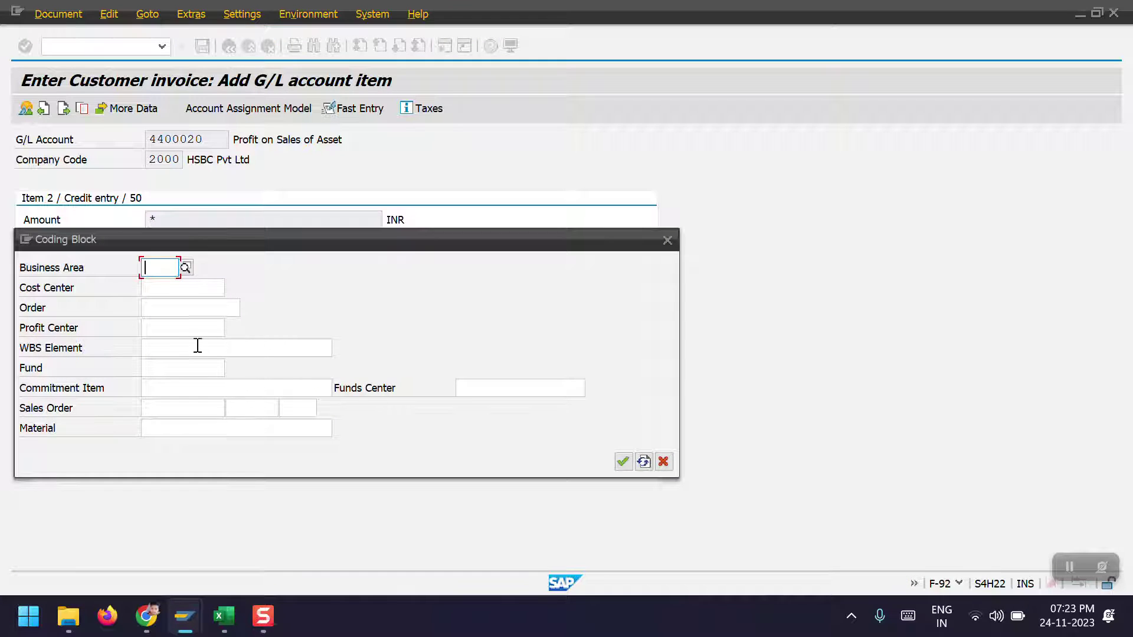
click(187, 389)
key(Down)
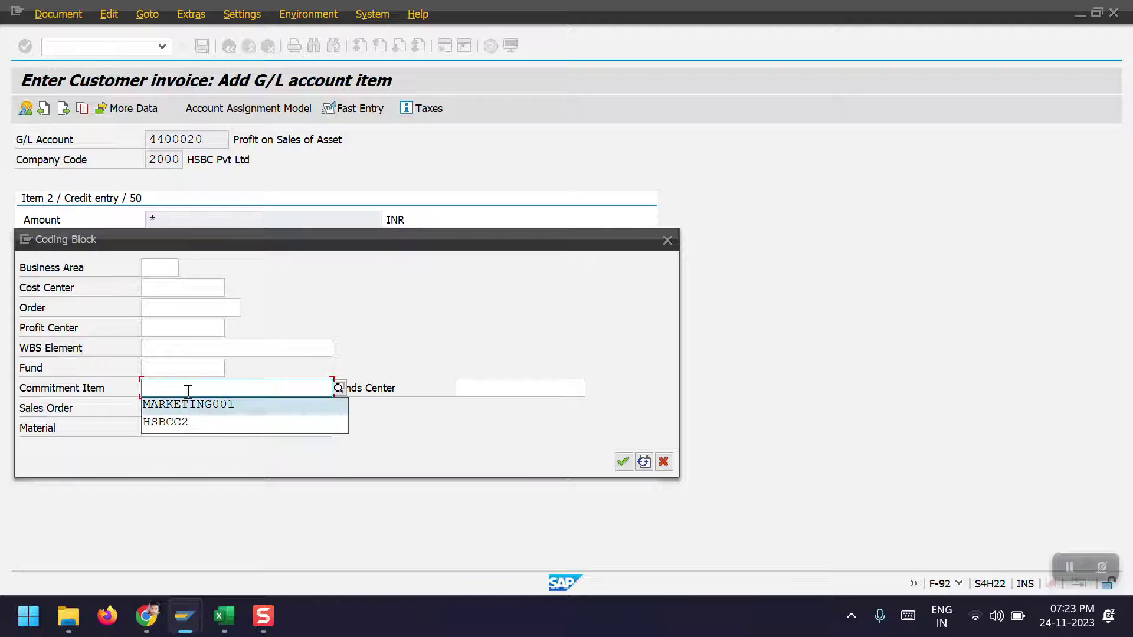
key(Return)
key(Return)
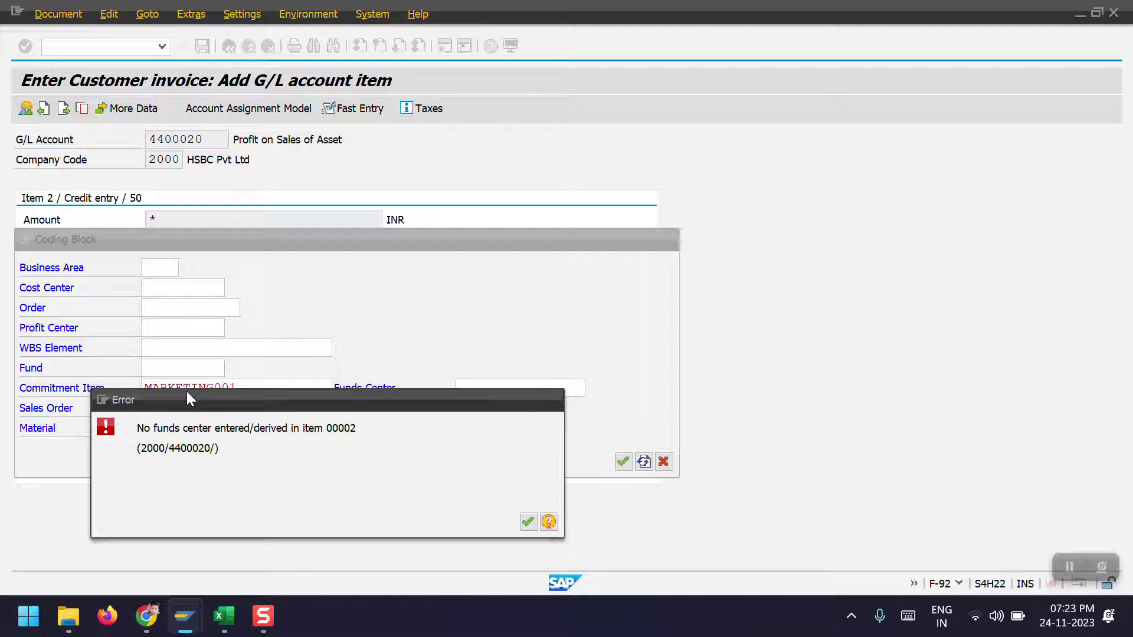
key(Return)
key(Tab)
key(Tab)
key(Tab)
key(Tab)
key(Tab)
key(Tab)
key(Tab)
key(Down)
key(Return)
key(Return)
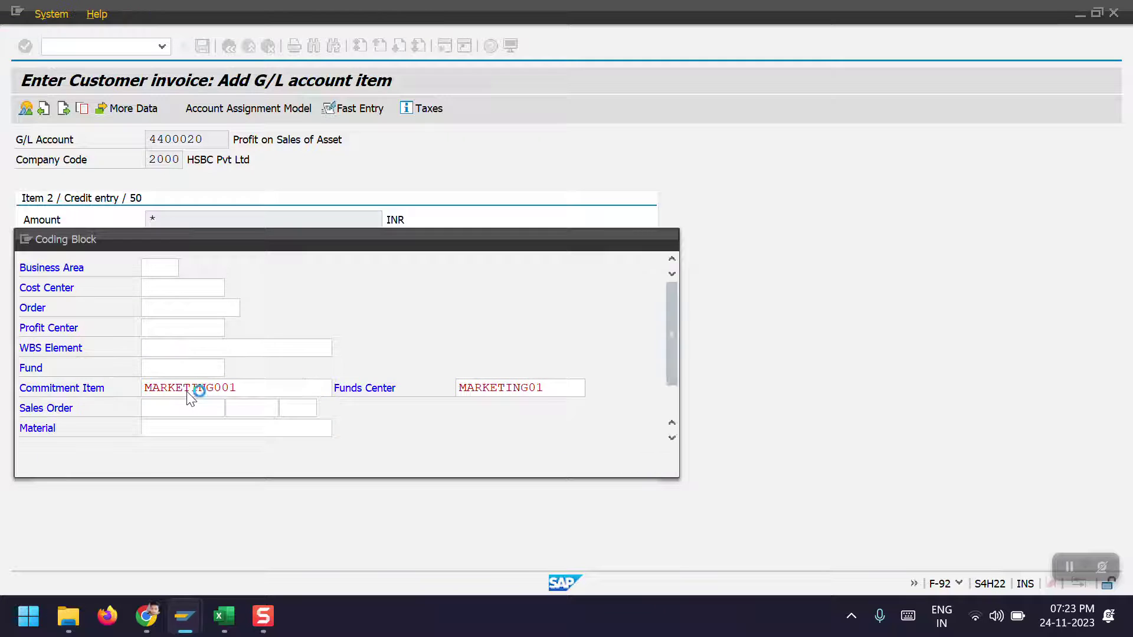
drag(260, 157, 565, 195)
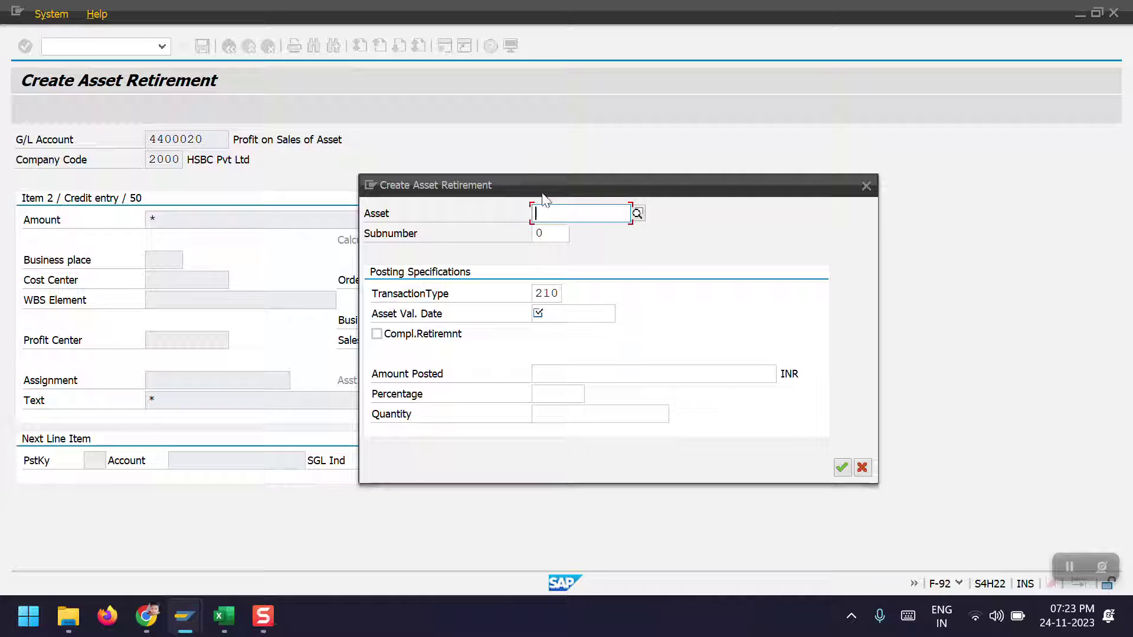
Step: Retire asset 500003 completely with asset value date 24.11.2023
drag(545, 187, 469, 187)
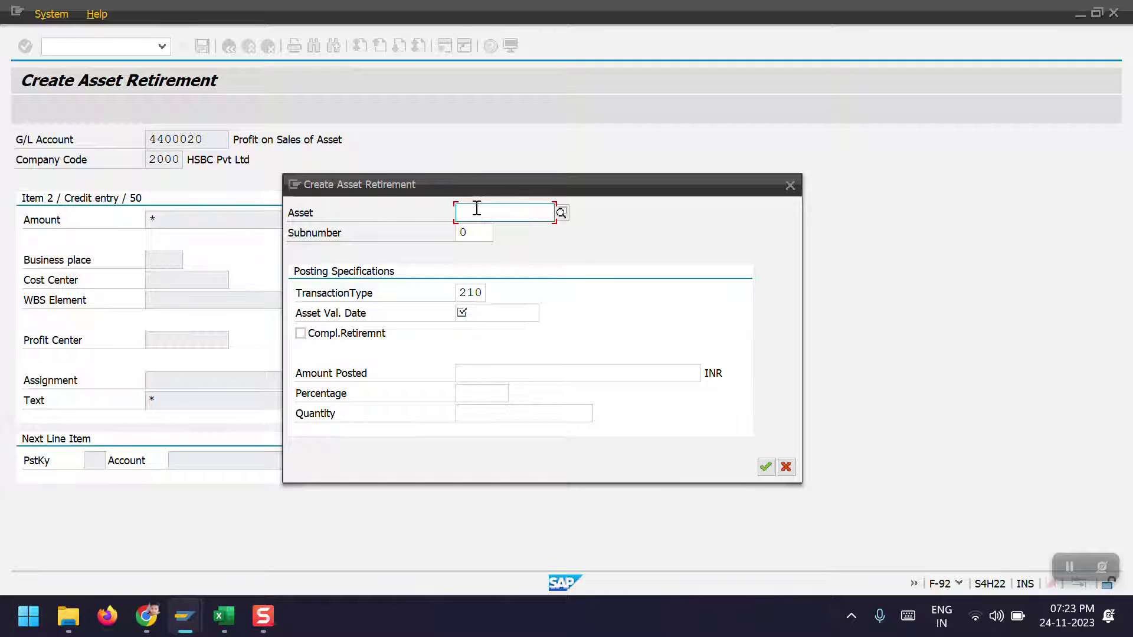
text(5)
key(Return)
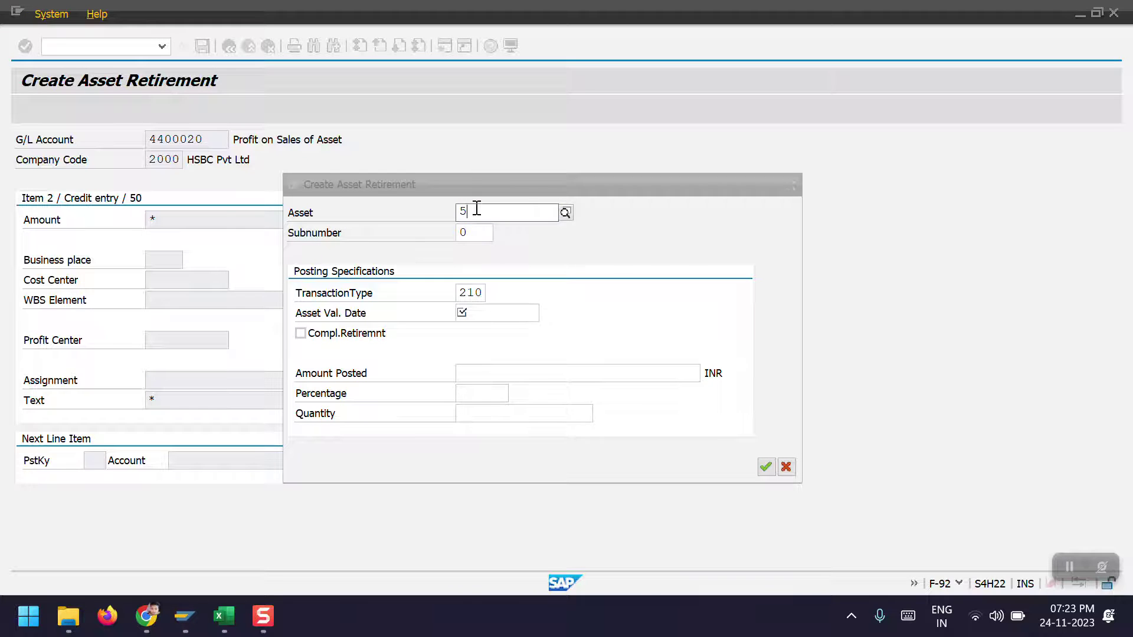
text(000)
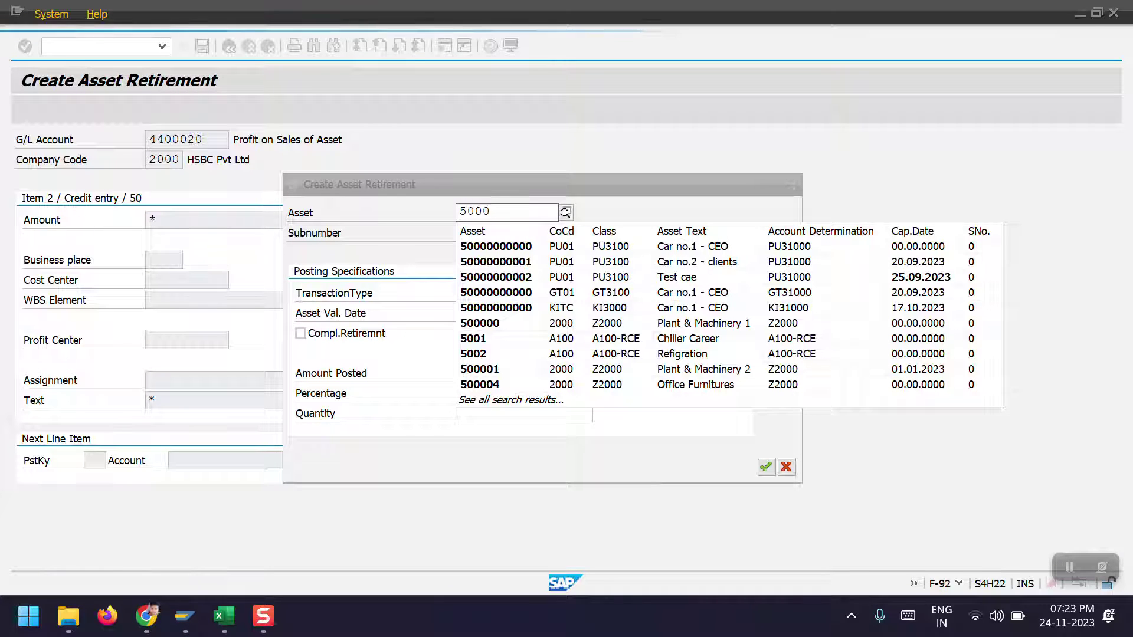
text(03)
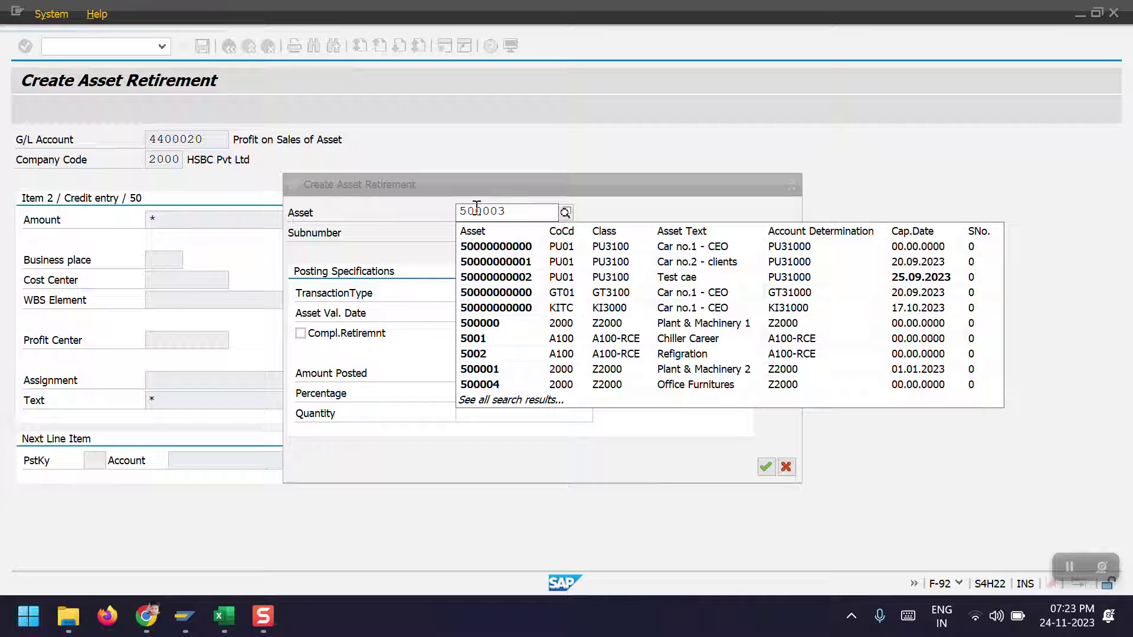
key(Return)
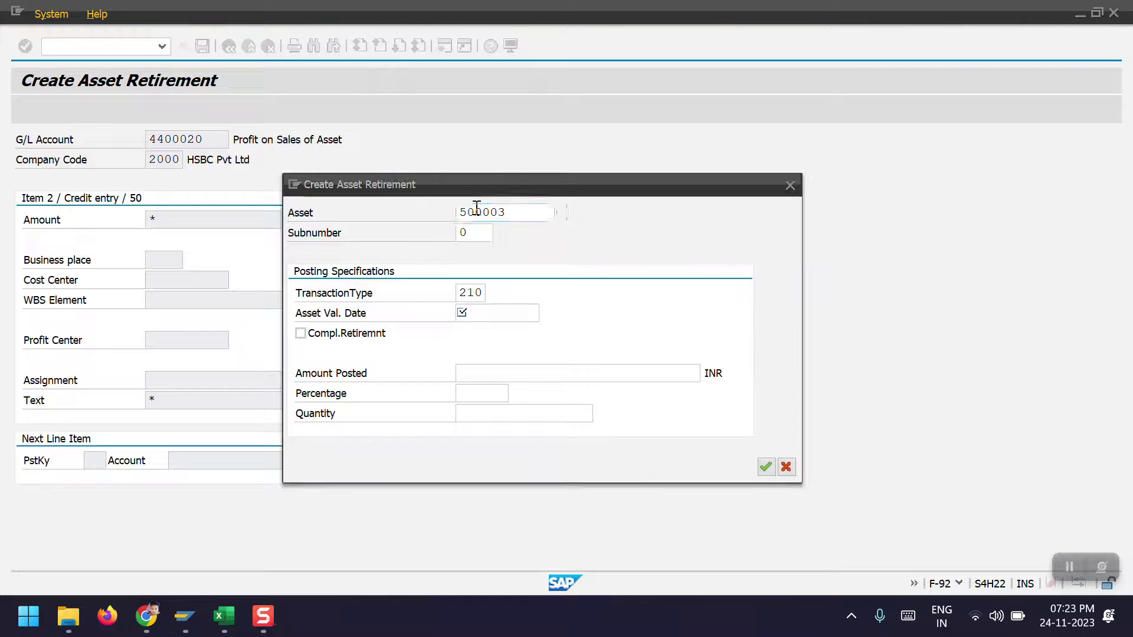
key(Tab)
key(Tab)
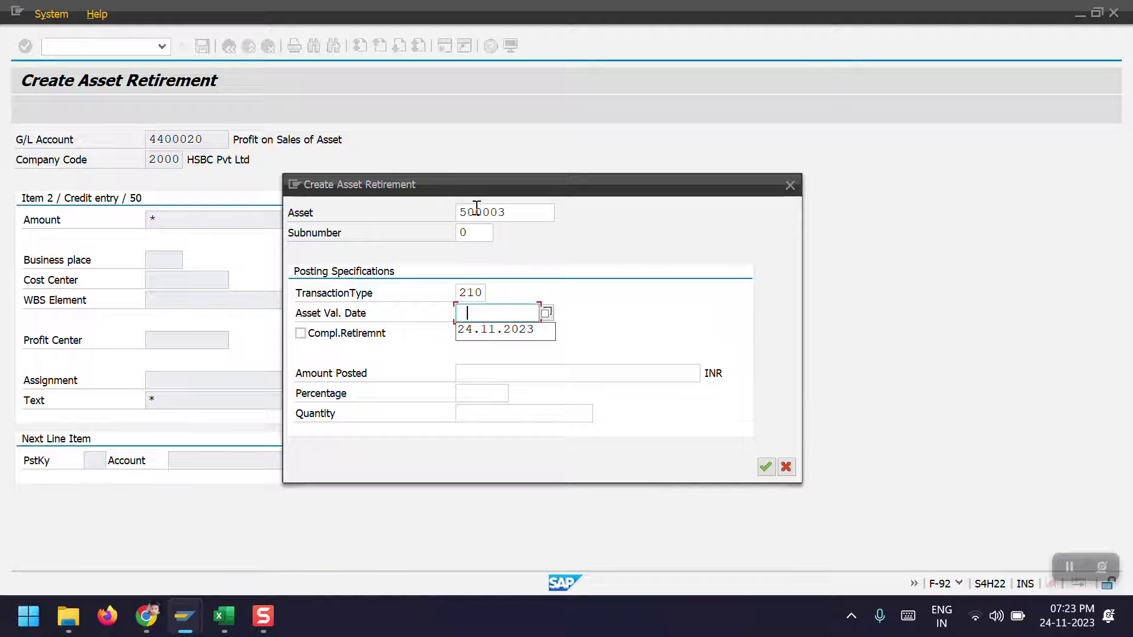
key(Down)
key(Return)
key(Tab)
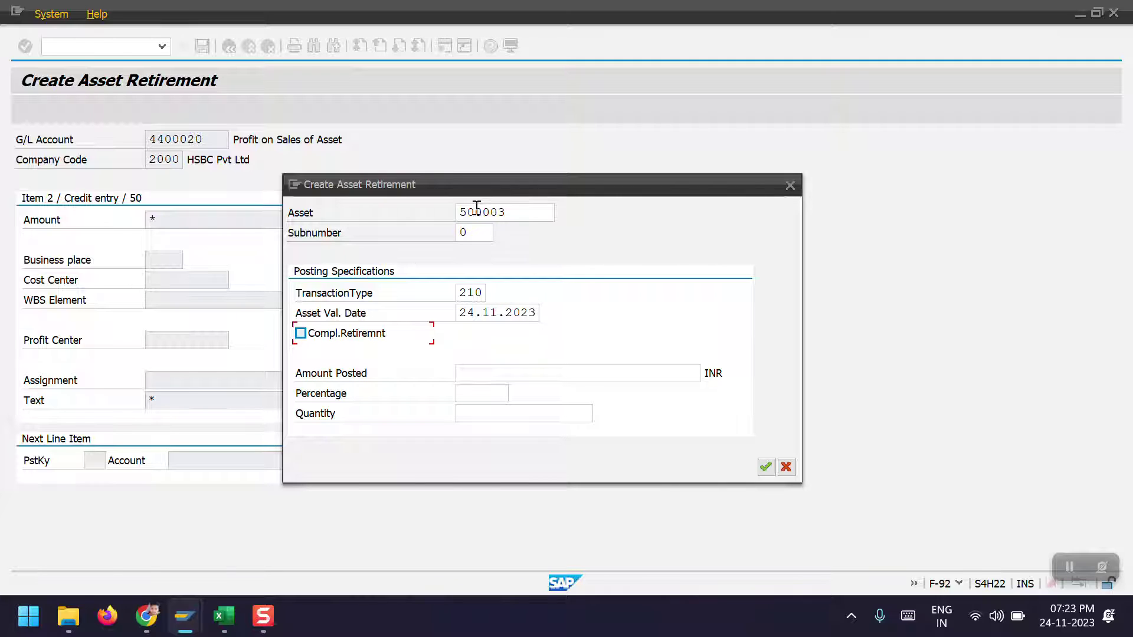
click(344, 334)
Step: Confirm the retirement details and simulate both the invoice and the asset accounting postings
click(766, 469)
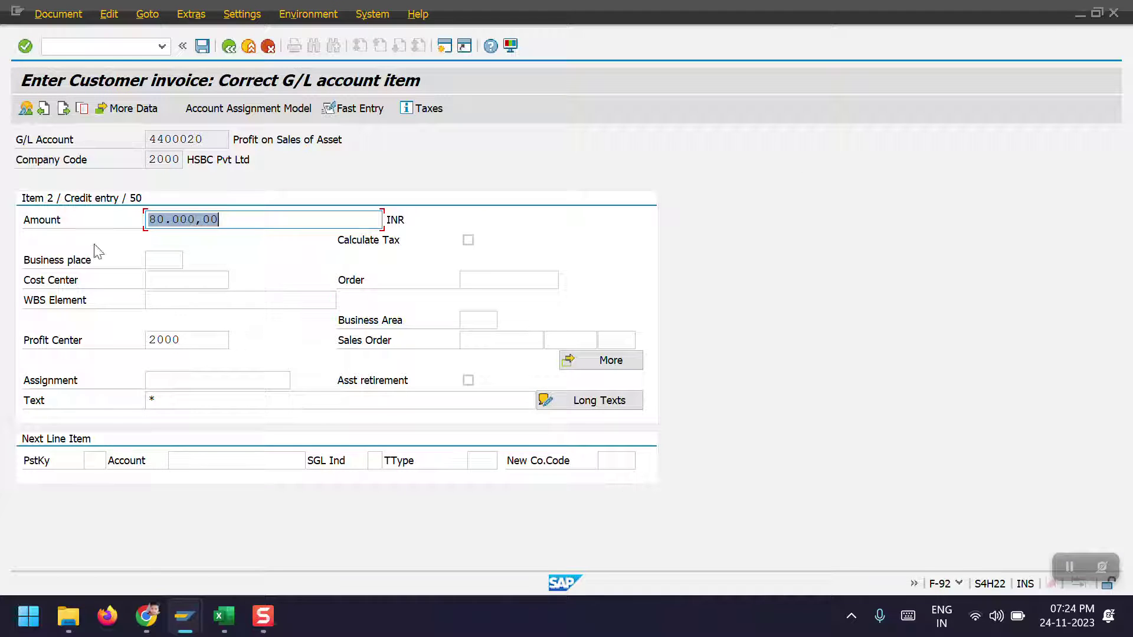
click(64, 18)
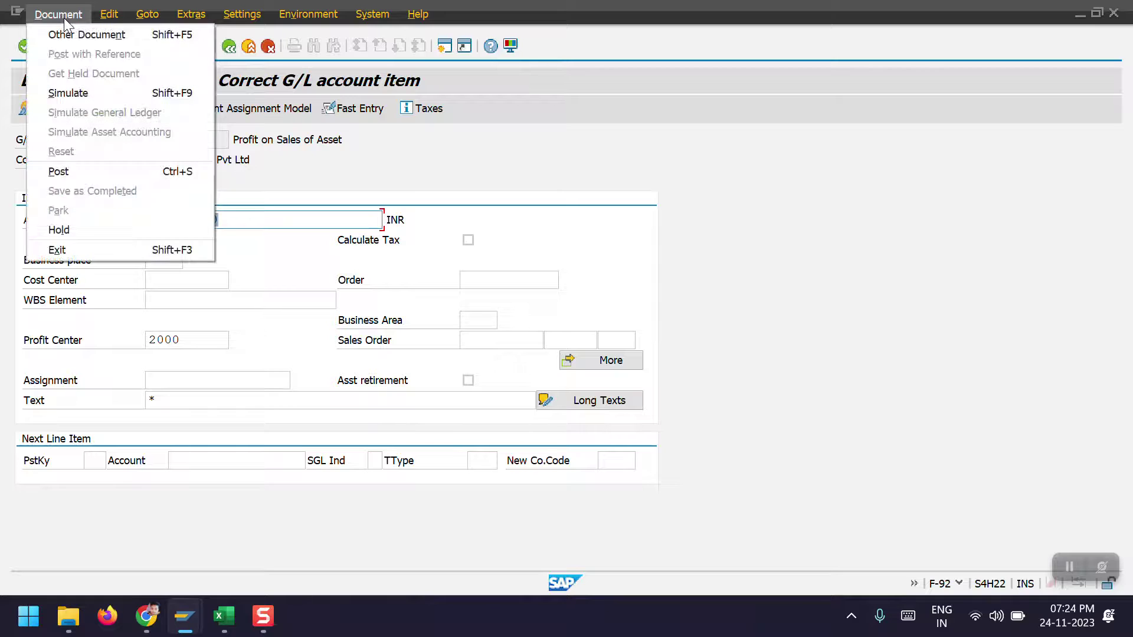
click(64, 93)
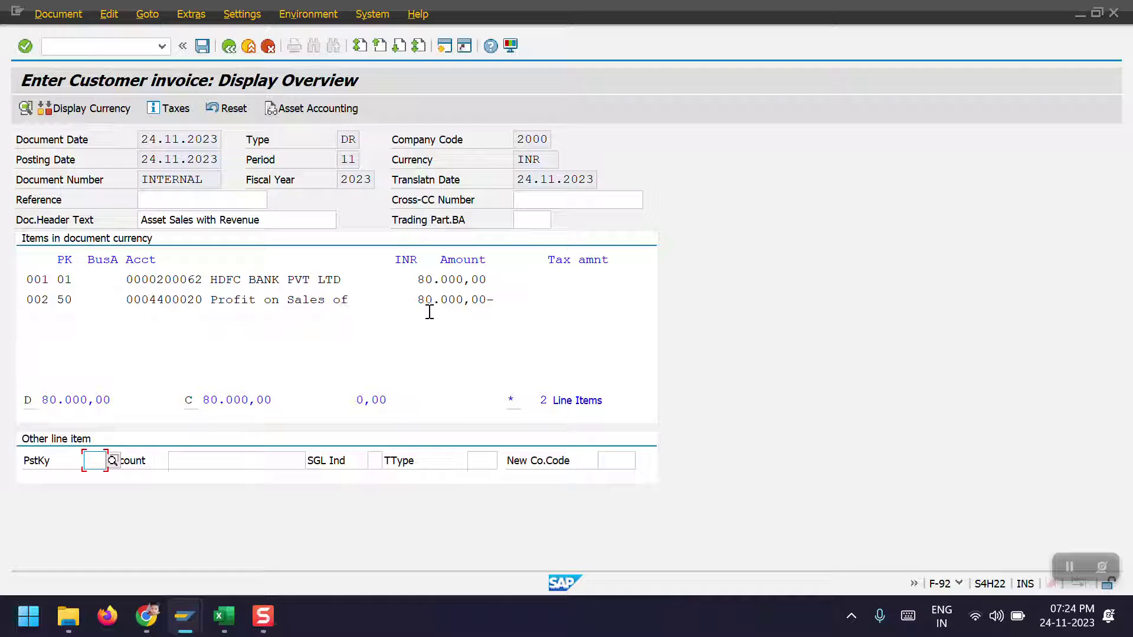
click(54, 14)
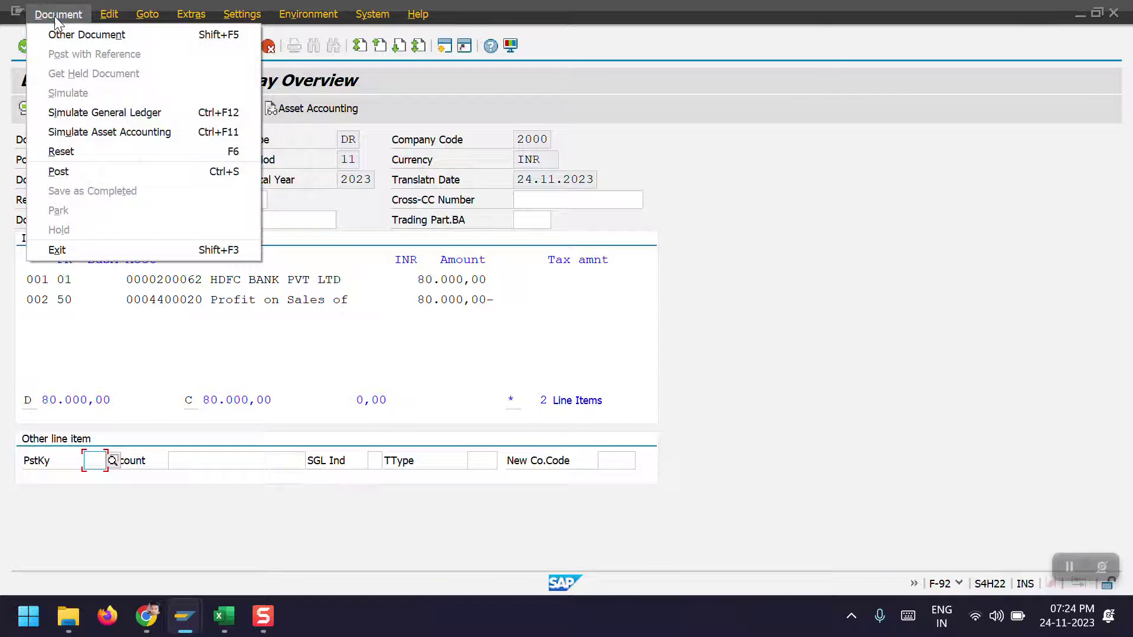
click(90, 134)
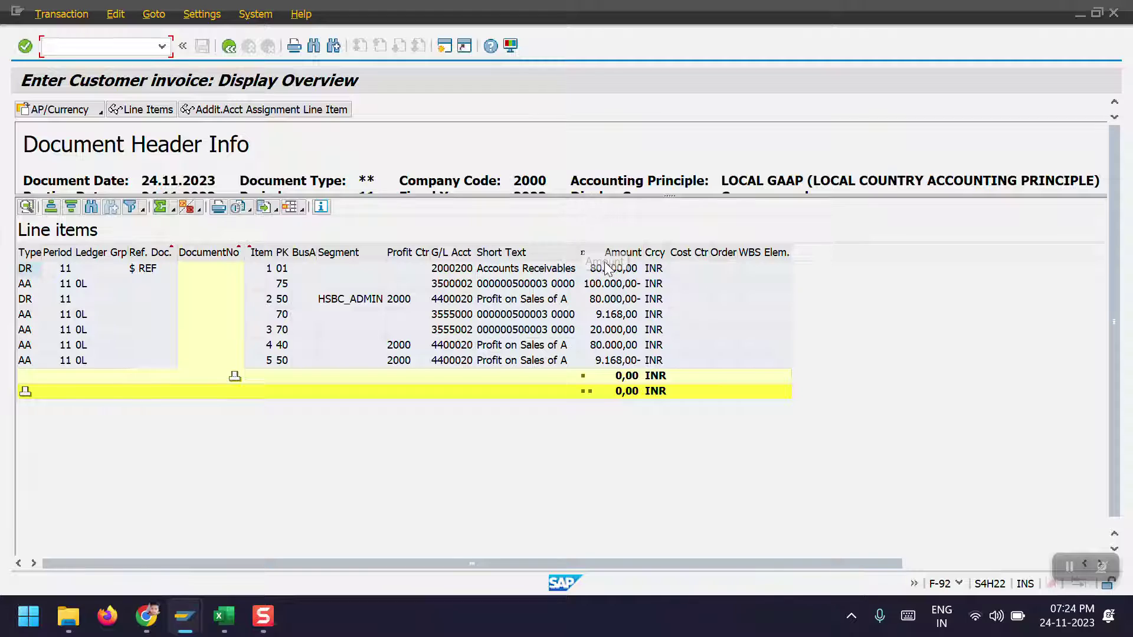
Step: Apply layout 3SAP (Standard: Asset Accounting (New)) so simulated items show the G/L account column
click(466, 253)
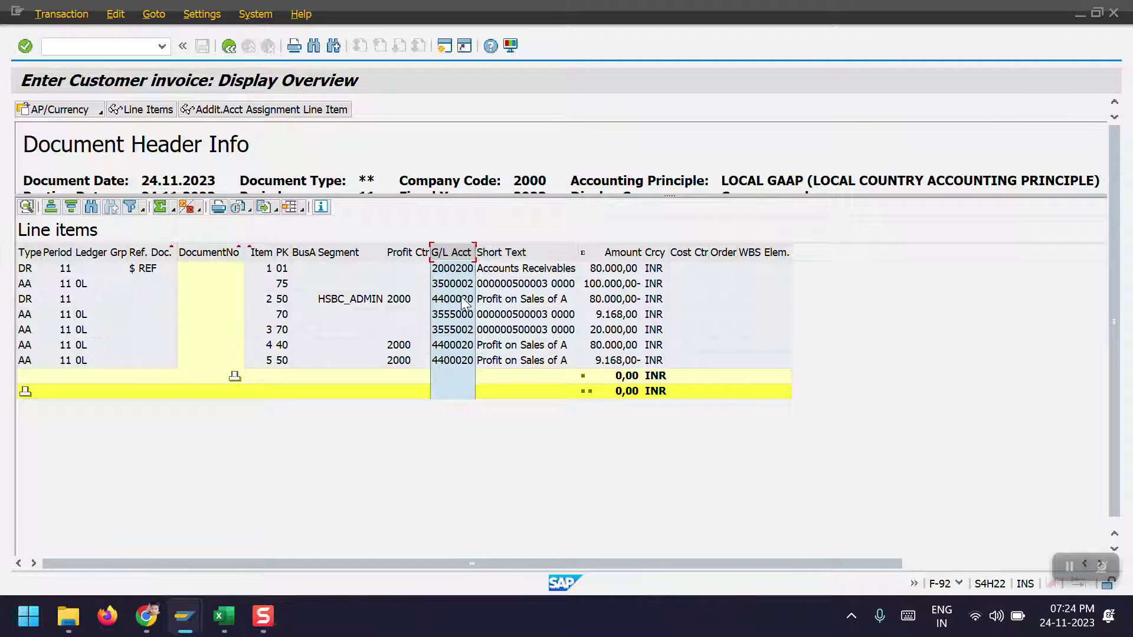
click(300, 211)
click(338, 247)
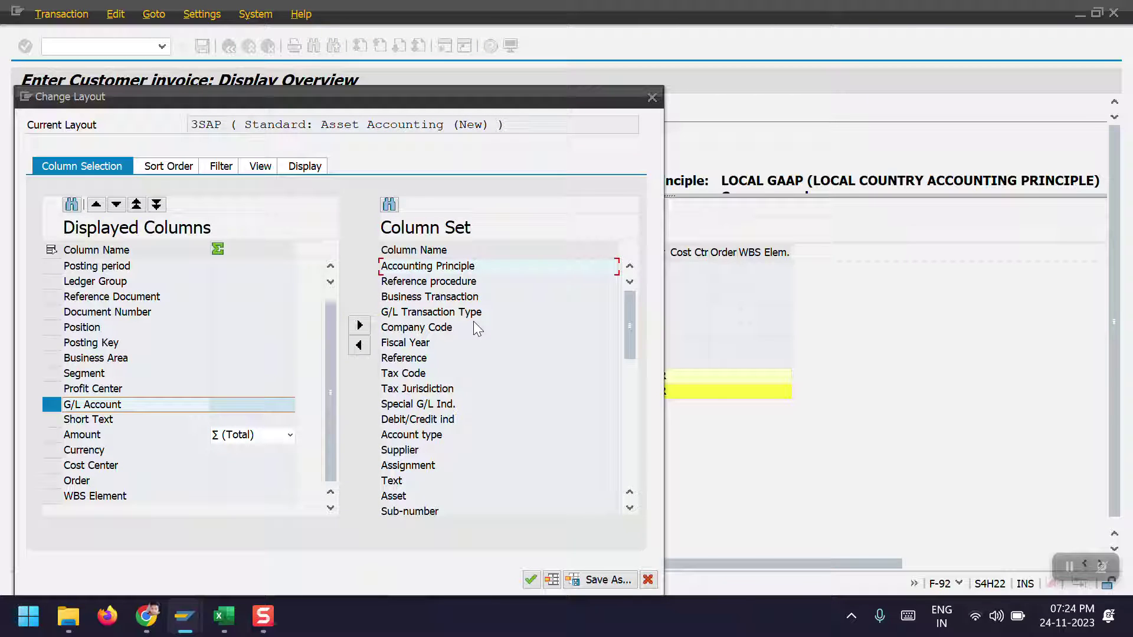
scroll(473, 321, down, 1)
scroll(473, 321, down, 1)
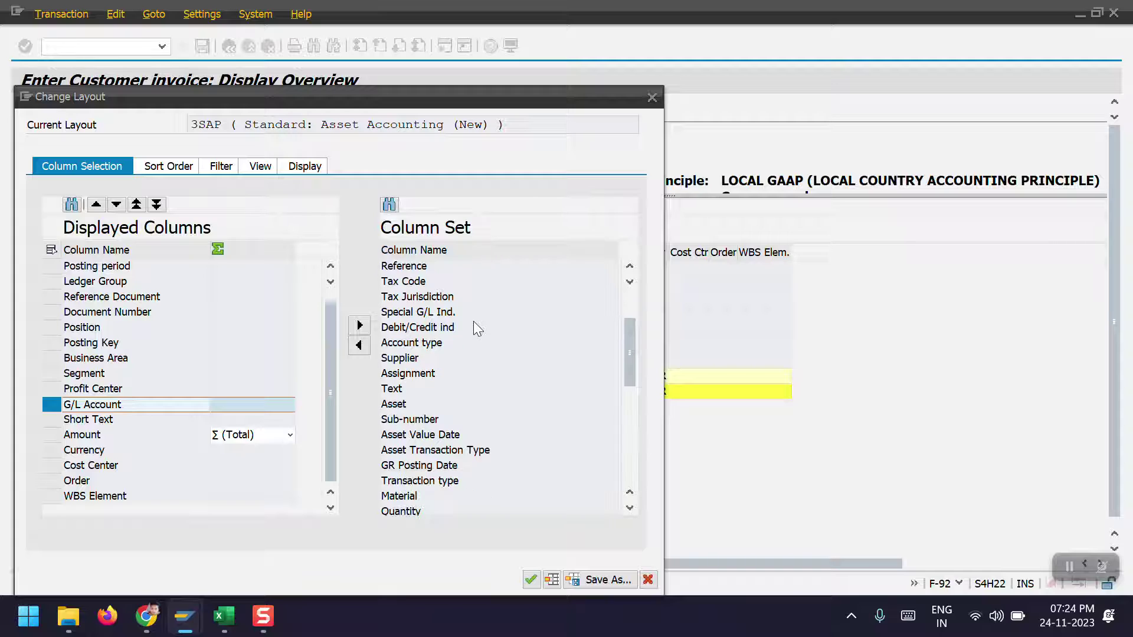
scroll(473, 321, down, 1)
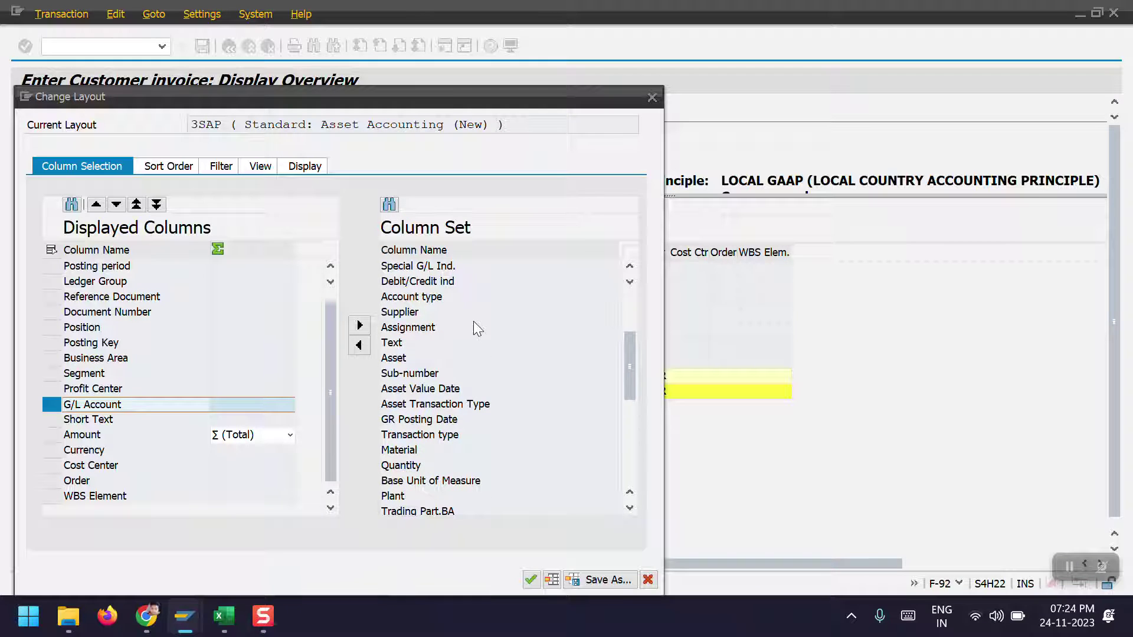
scroll(473, 321, down, 1)
scroll(473, 322, down, 1)
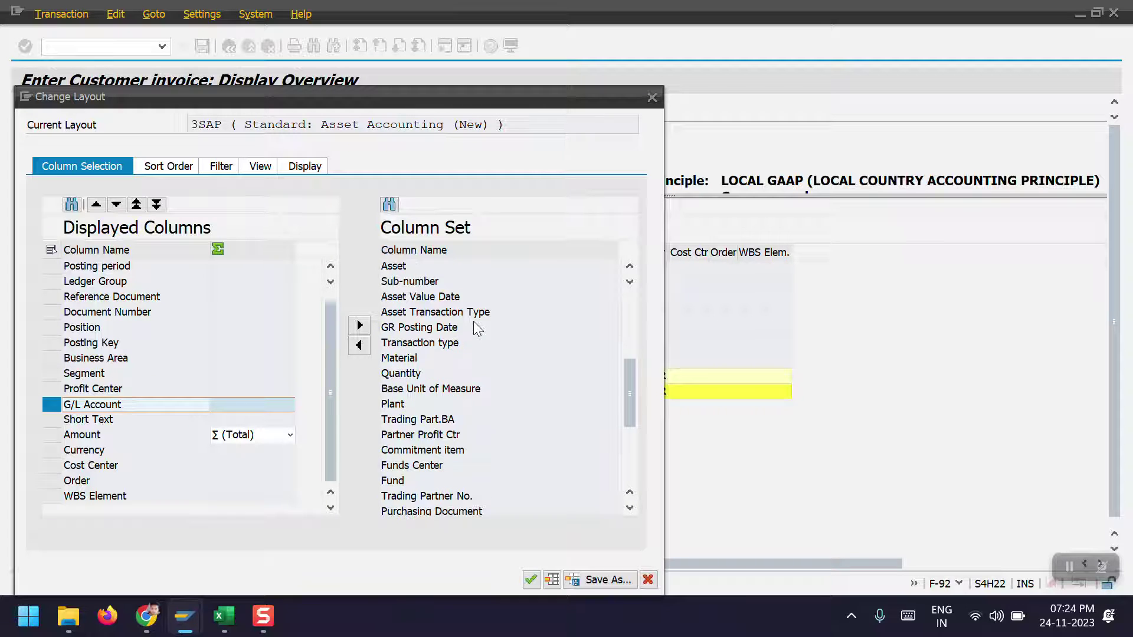
scroll(474, 323, down, 1)
scroll(473, 327, down, 1)
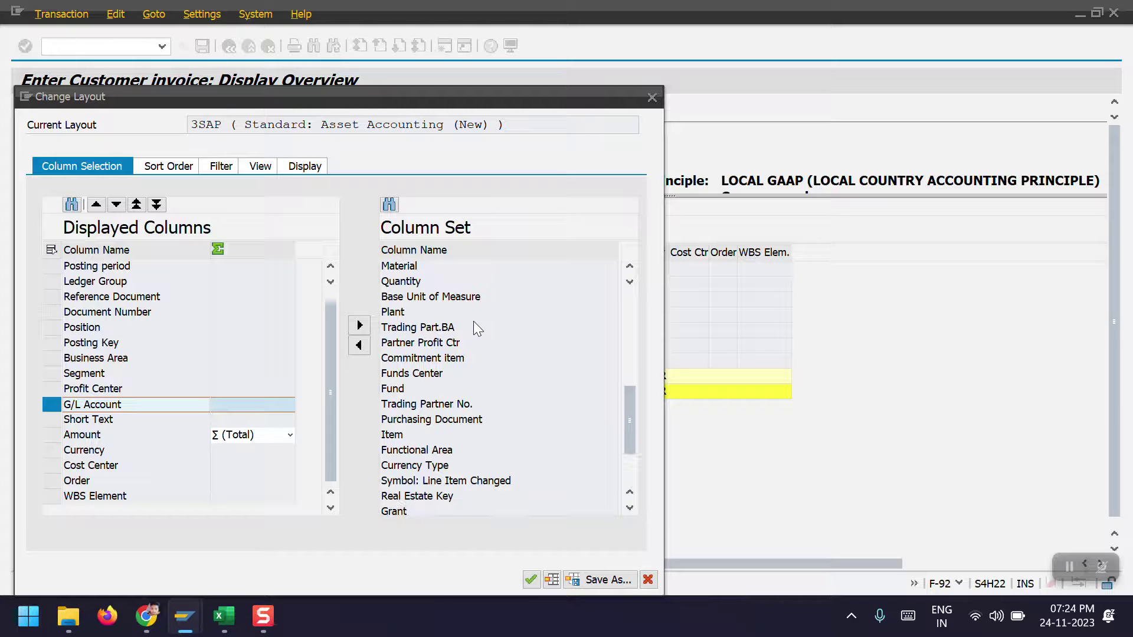
scroll(477, 328, down, 2)
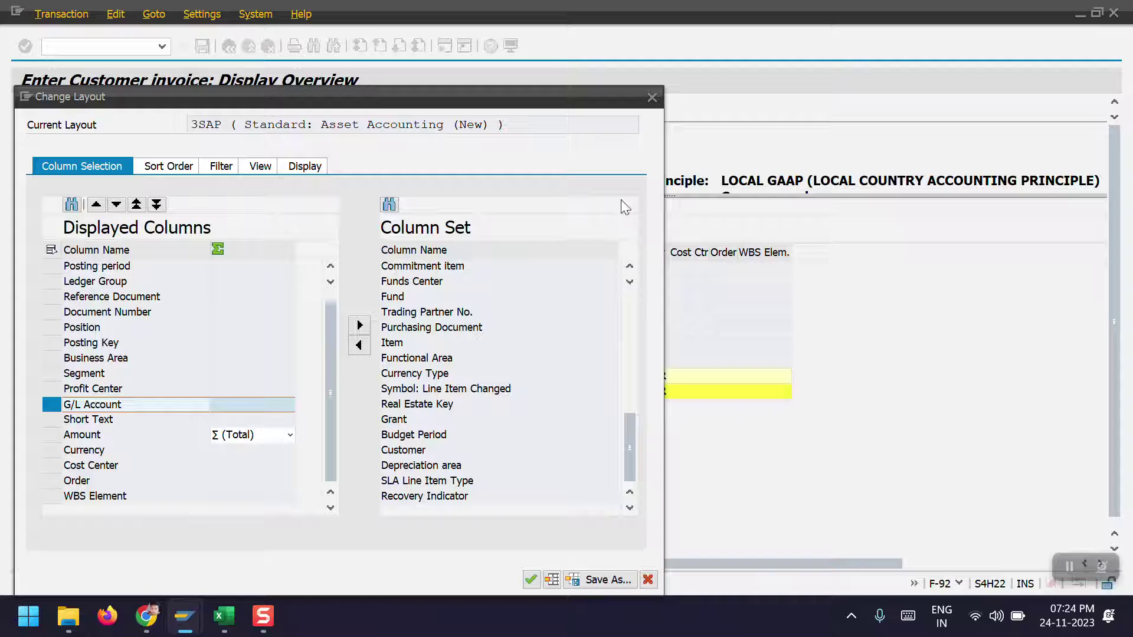
click(651, 98)
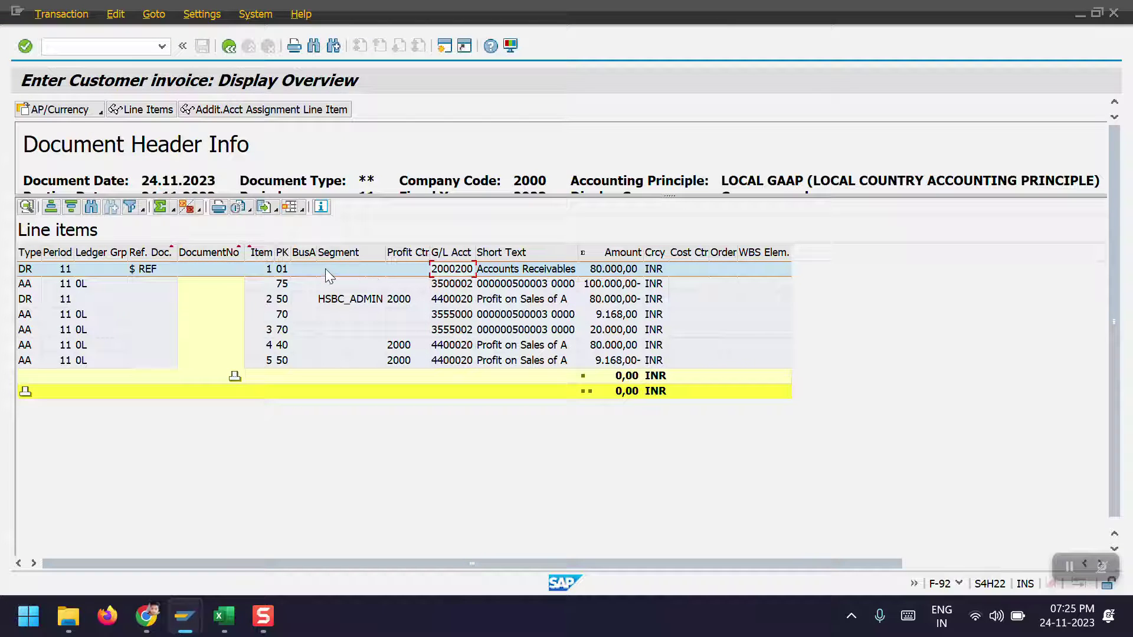
Step: Move the PK column beside G/L Account and widen the G/L Account and Short Text columns
click(283, 253)
drag(285, 255, 433, 254)
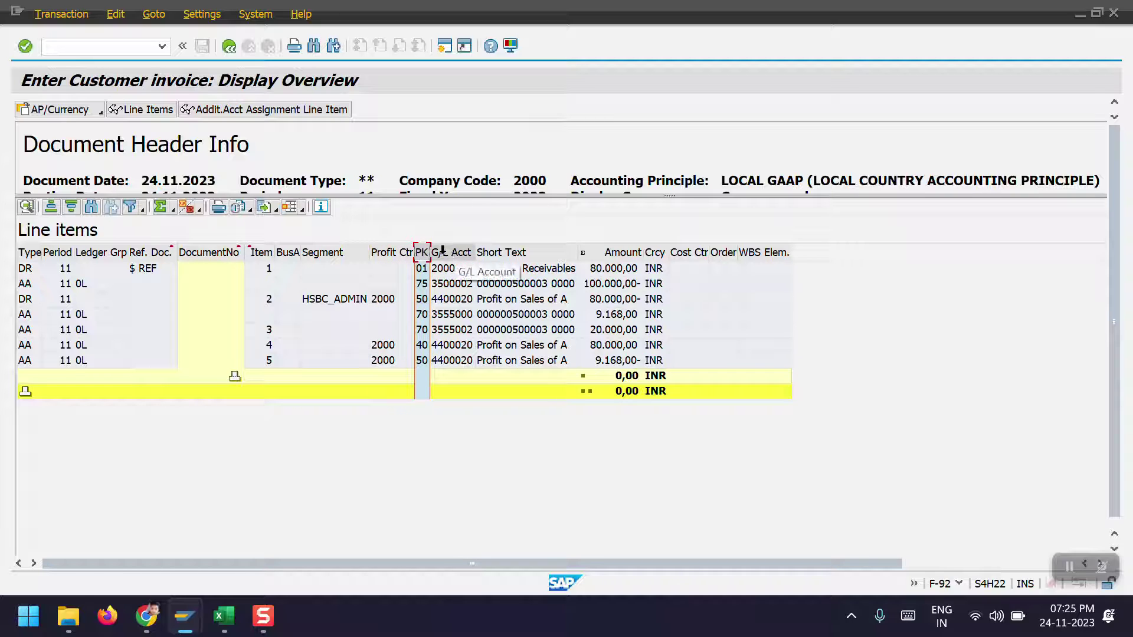
drag(477, 253, 522, 253)
drag(627, 252, 661, 252)
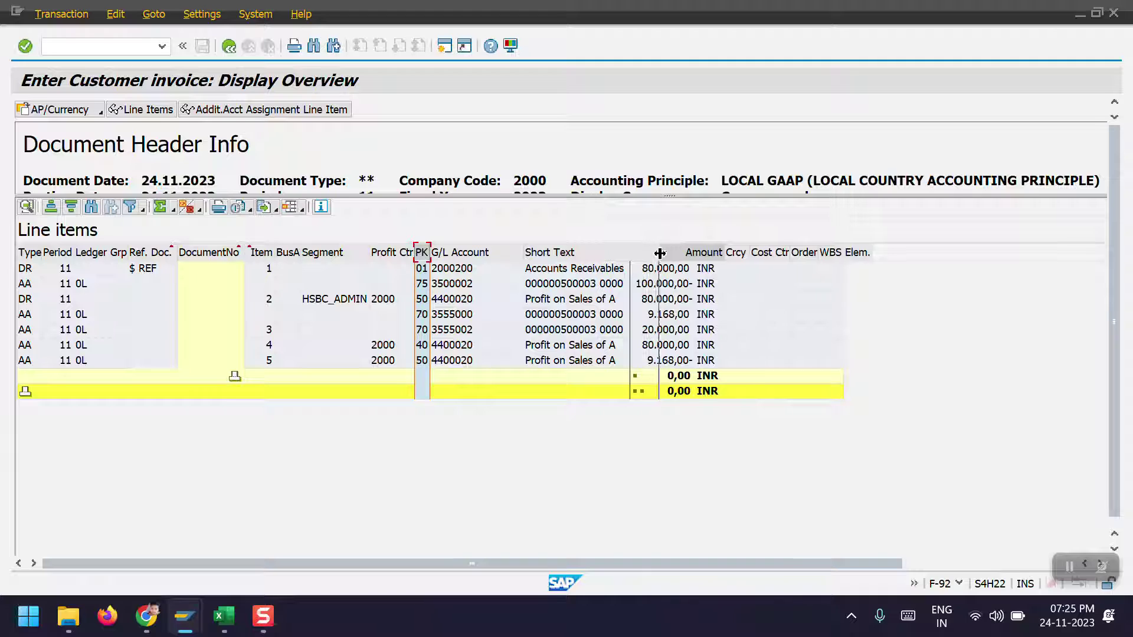
Step: Review line items on accounts 3500002, 3555000, 3555002 and 4400020, checking the 80.000,00- and 9.168,00- amounts
click(460, 270)
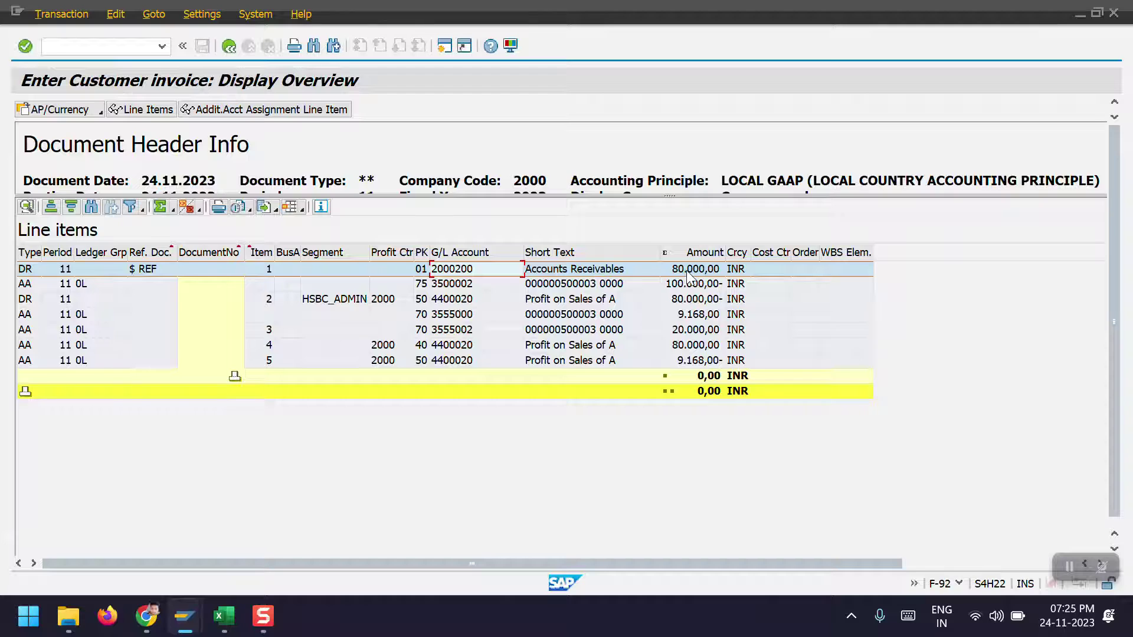
click(425, 285)
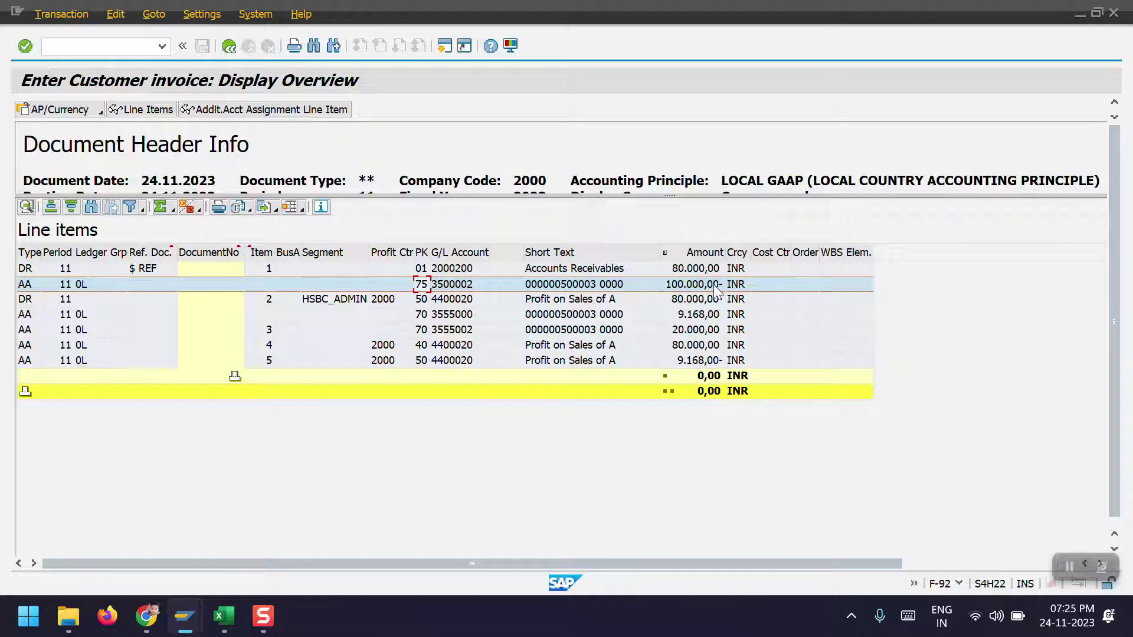
click(581, 301)
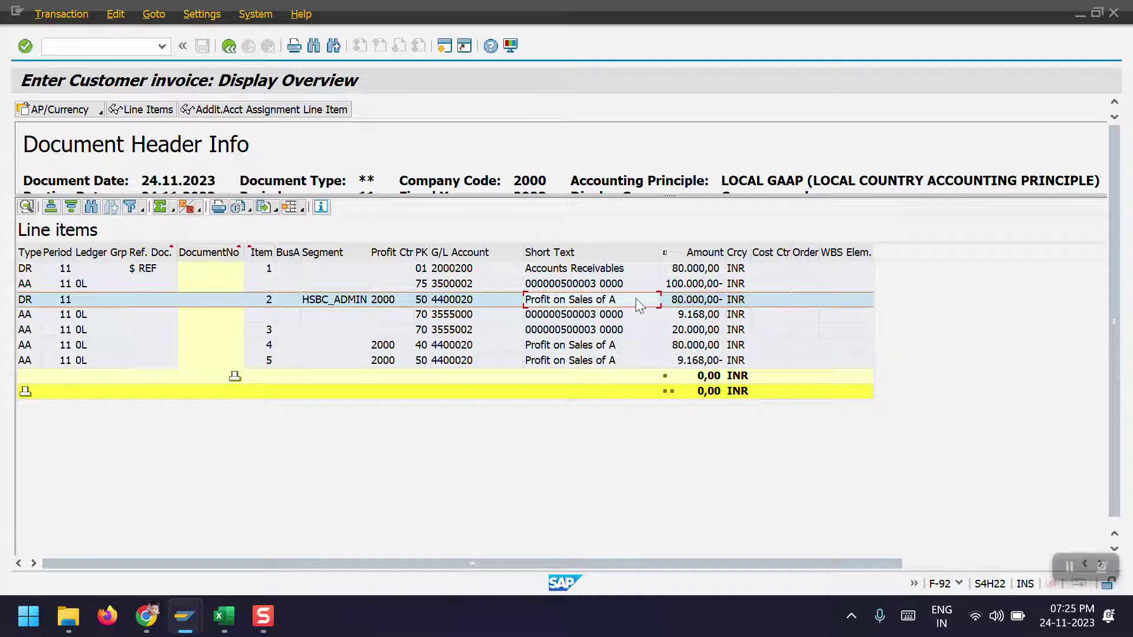
click(697, 302)
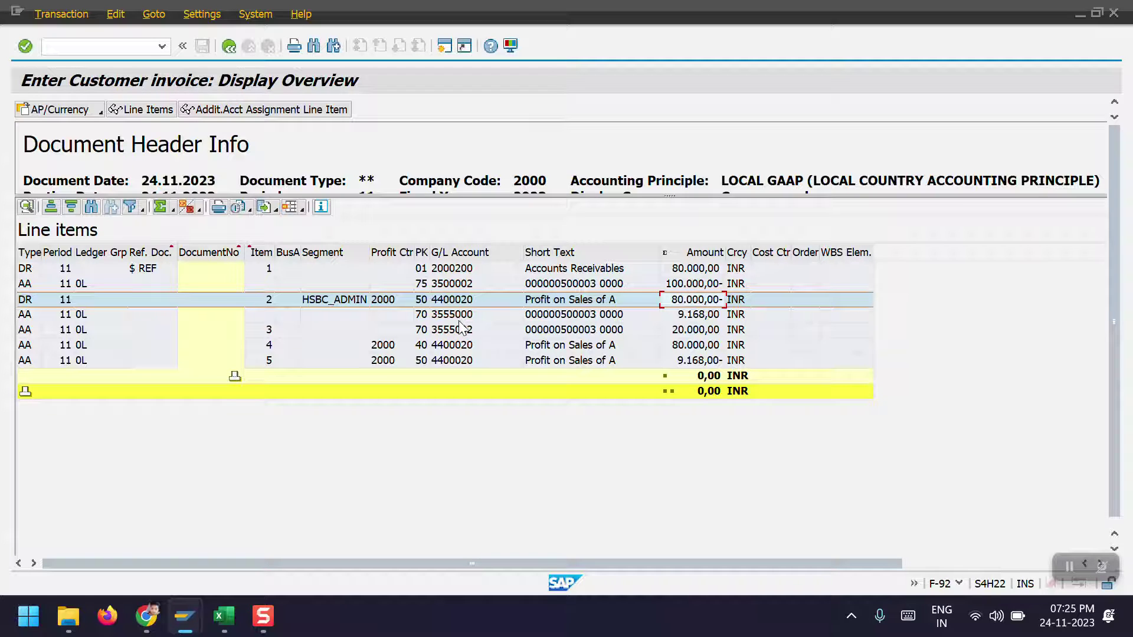
click(581, 316)
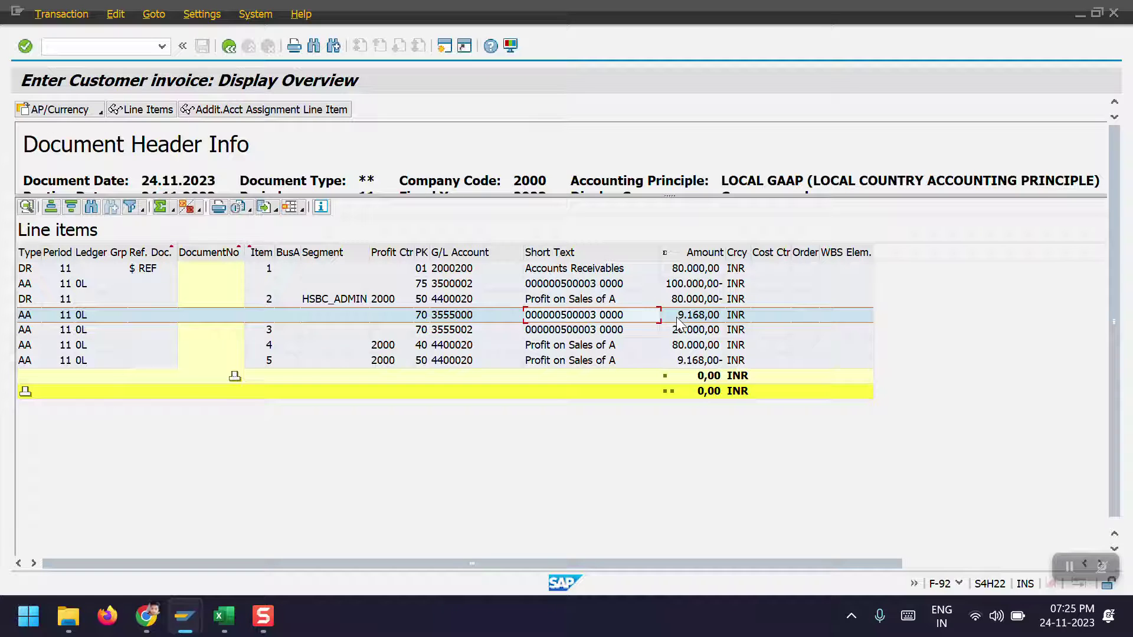
click(478, 329)
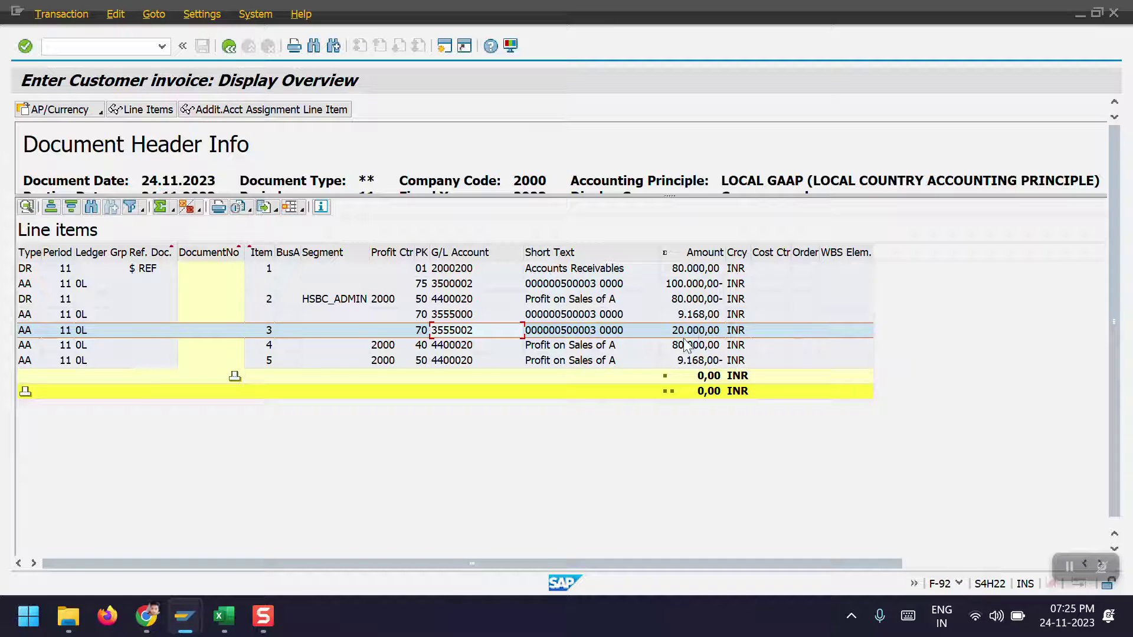
click(474, 349)
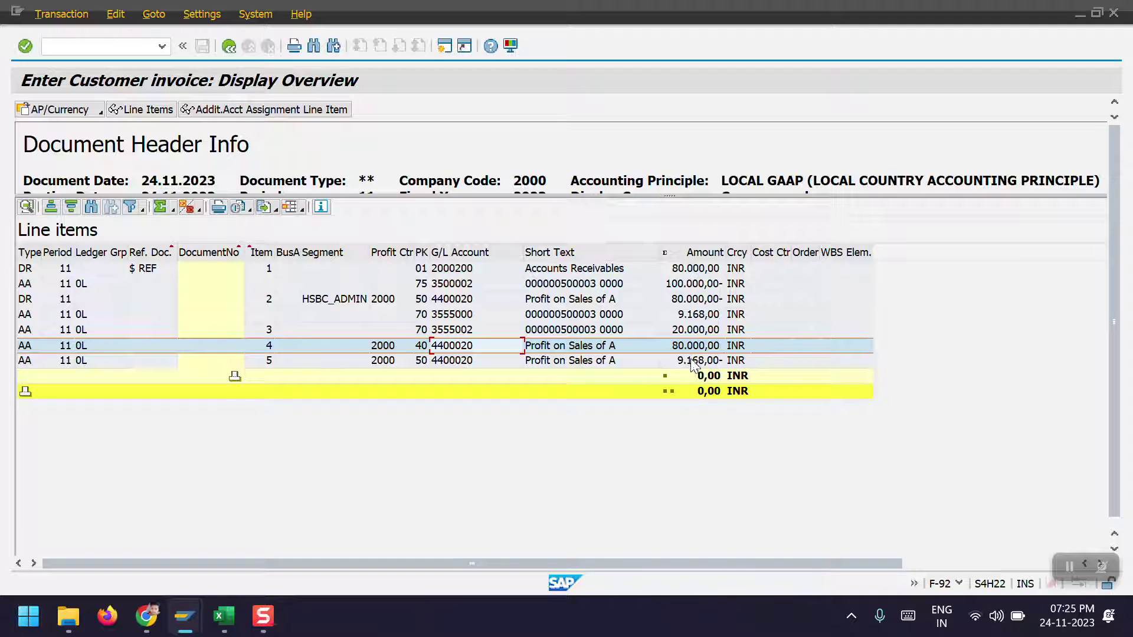
click(587, 361)
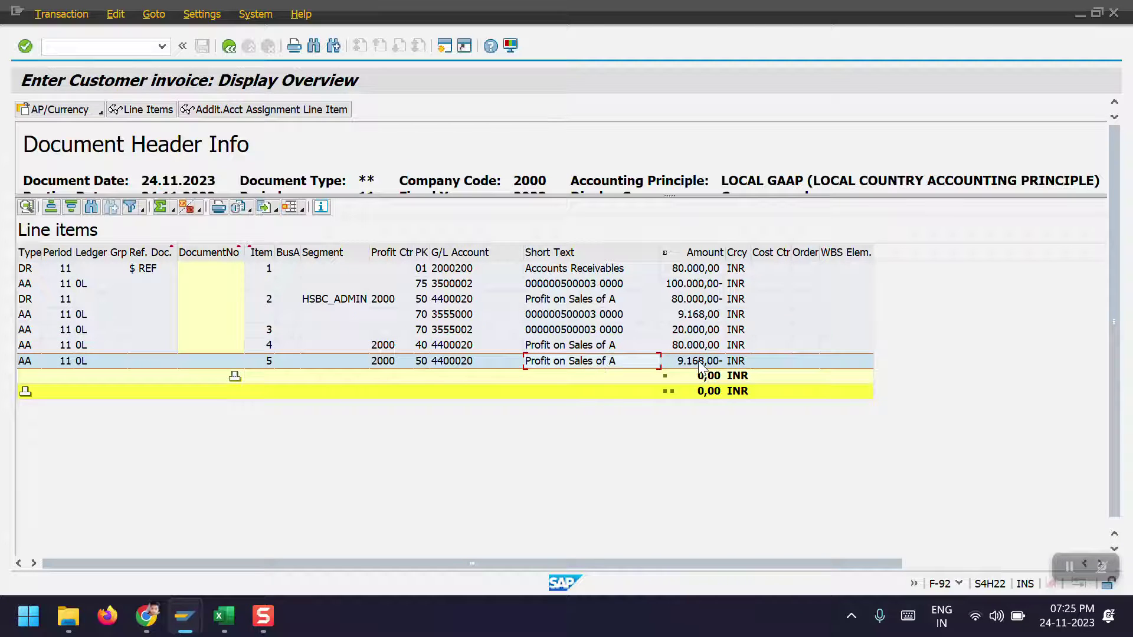
click(673, 360)
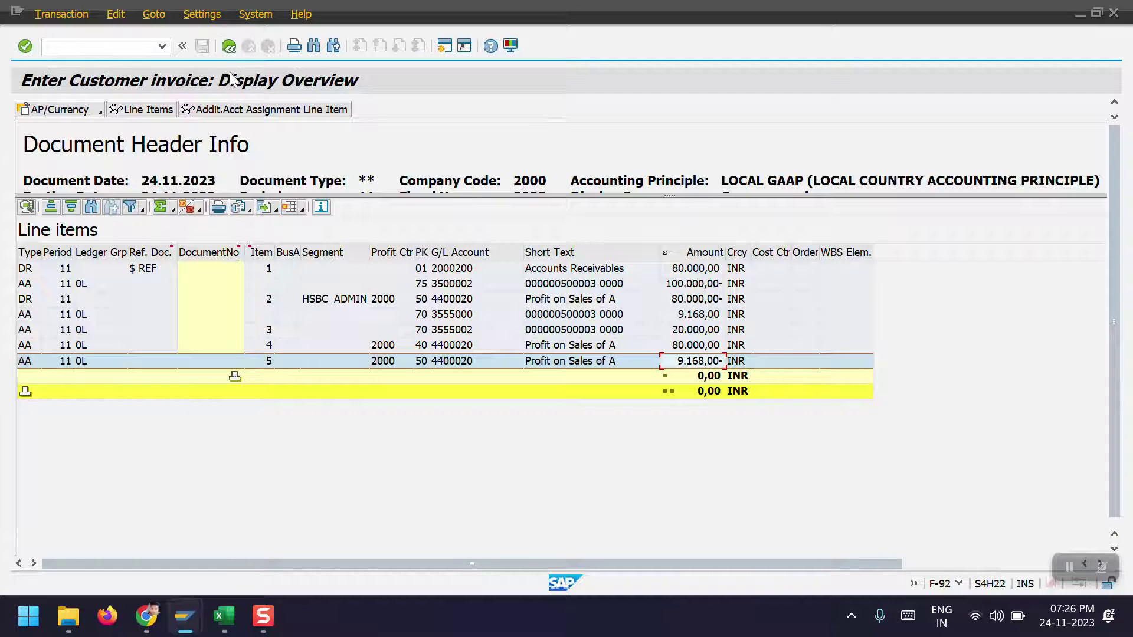
click(228, 50)
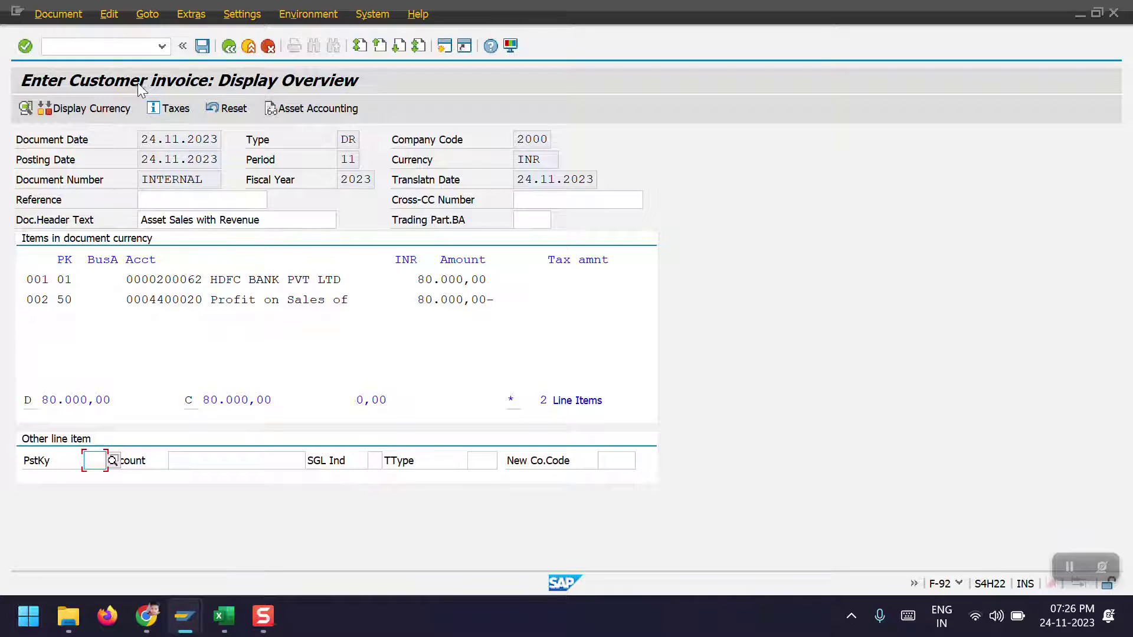
click(198, 48)
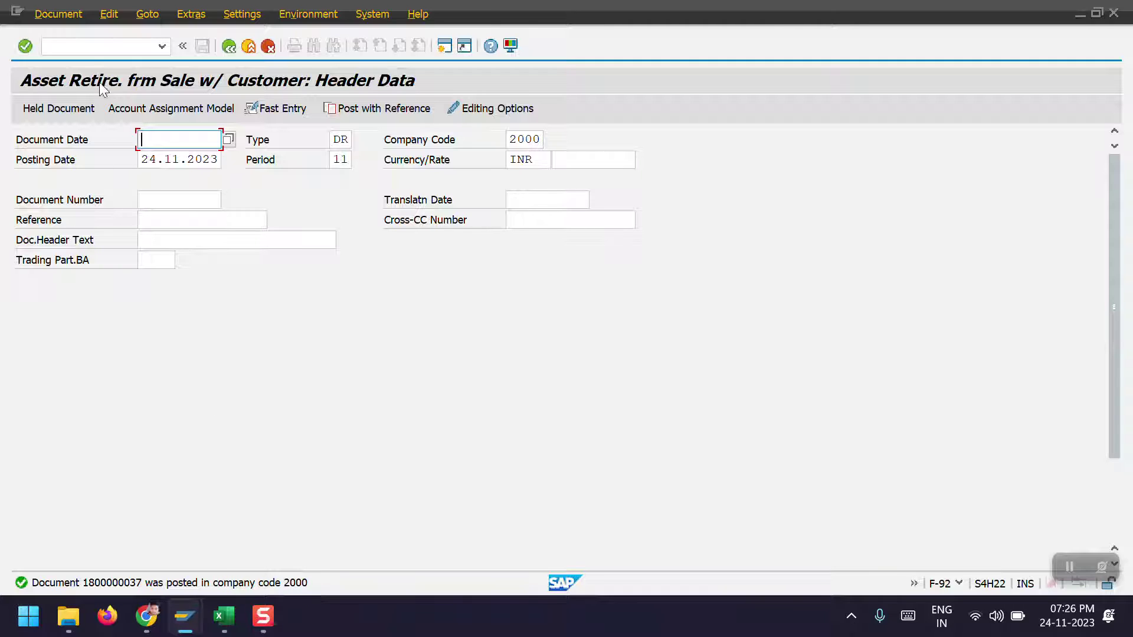
click(66, 18)
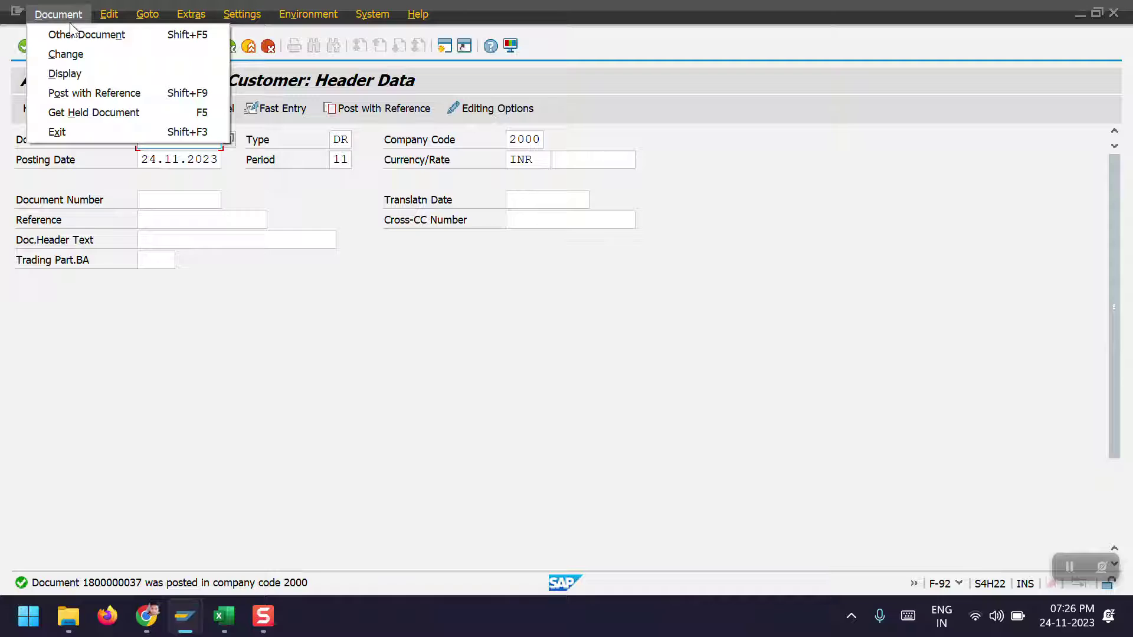
click(83, 74)
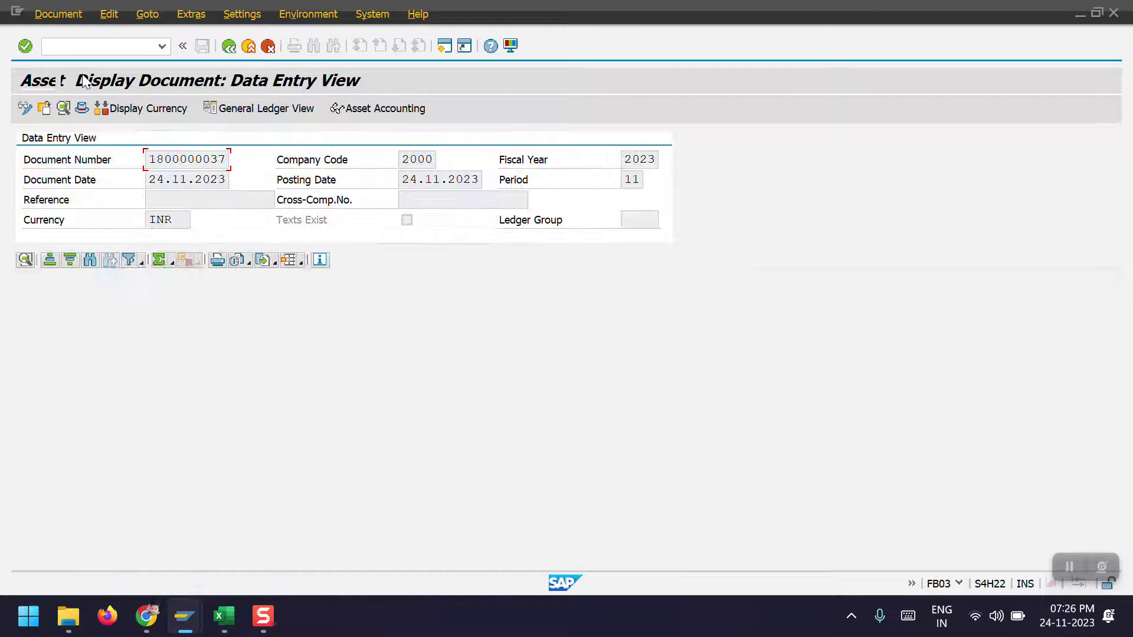
click(390, 108)
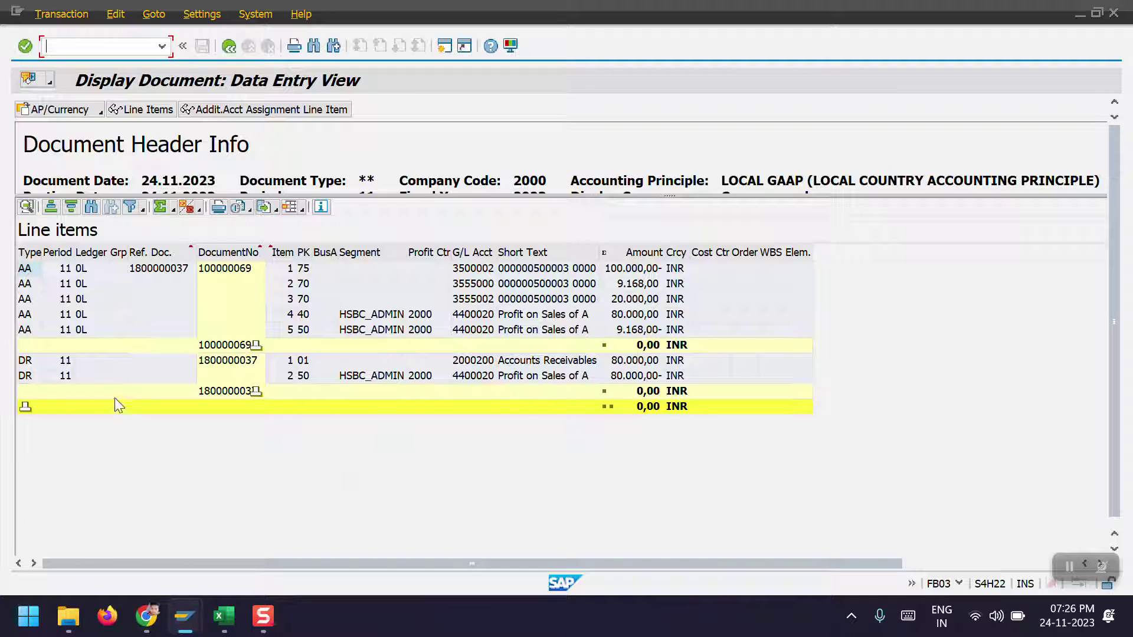
click(25, 362)
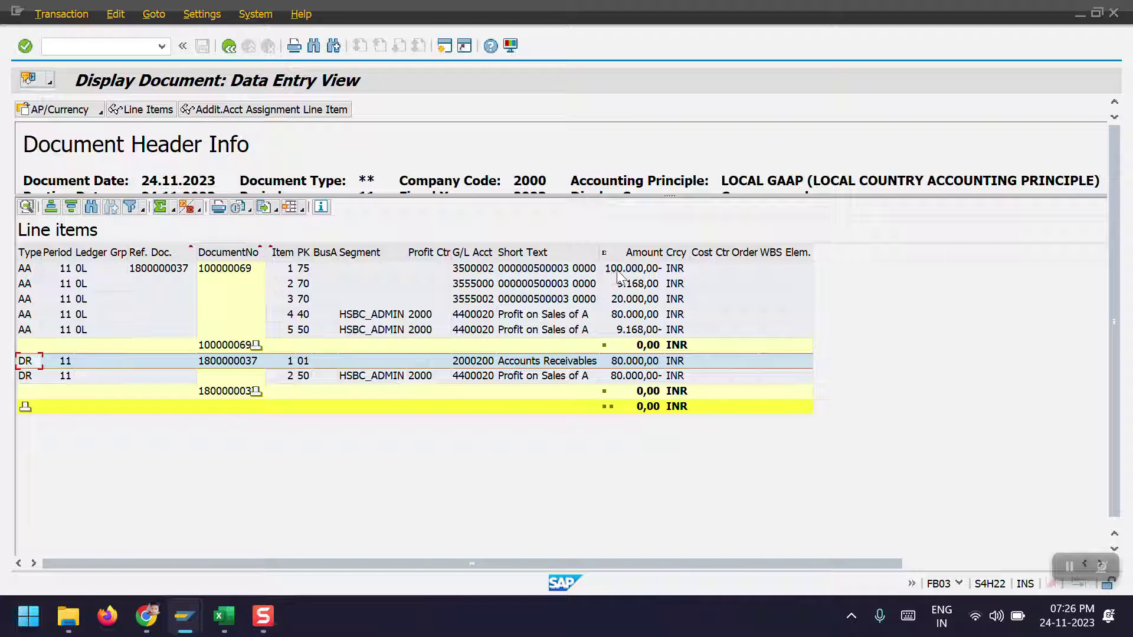
click(534, 285)
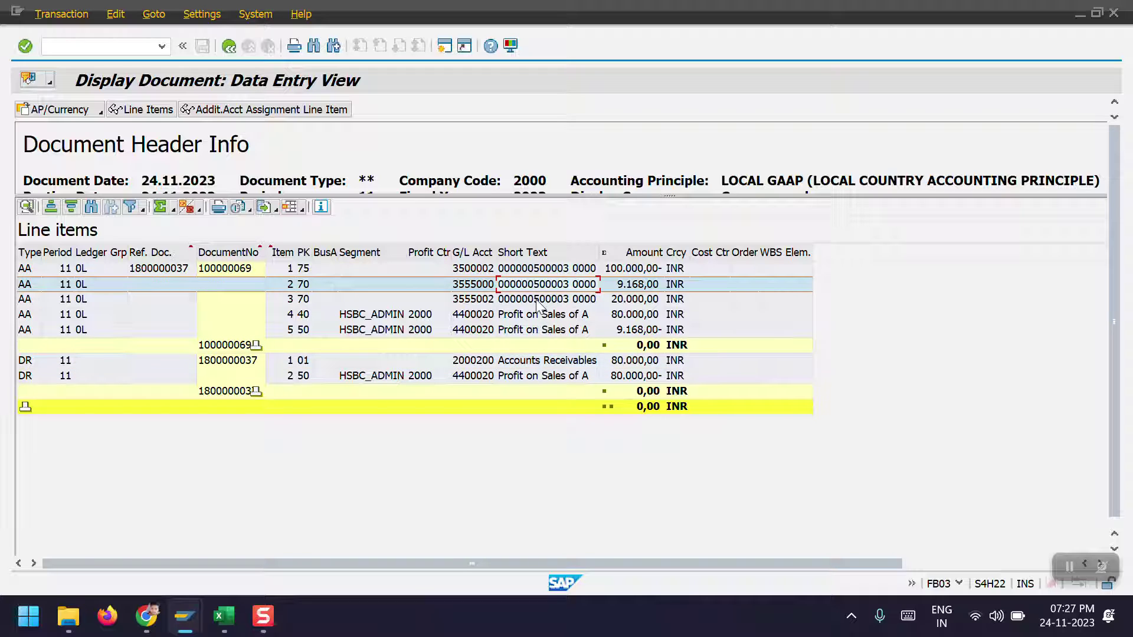
click(537, 301)
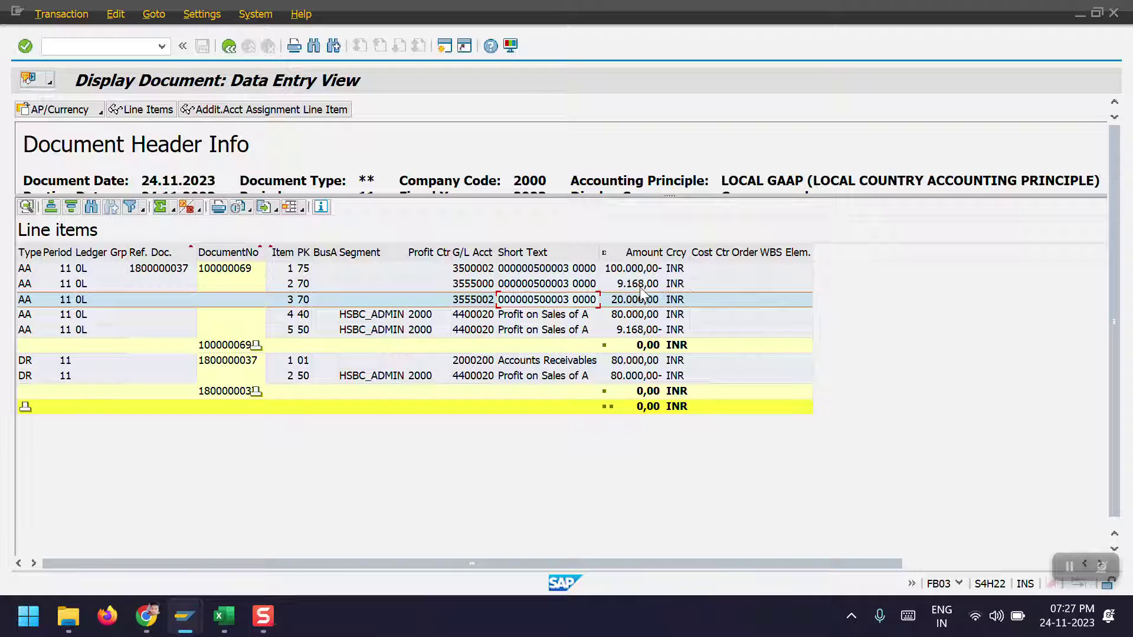
click(634, 317)
click(529, 331)
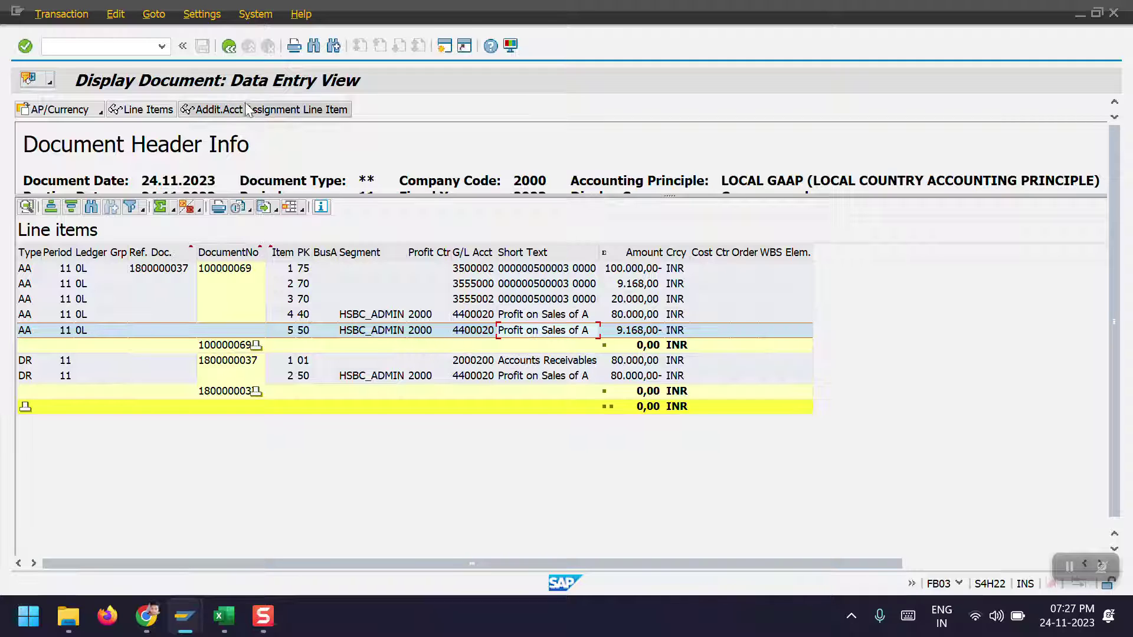
click(228, 51)
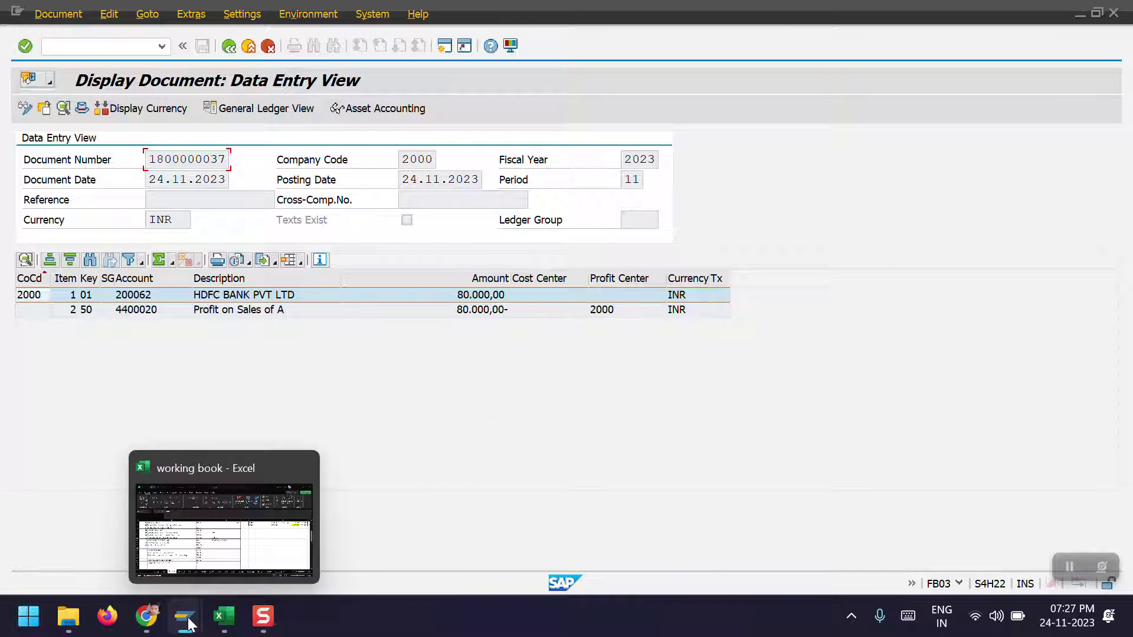
Step: Bring the Asset Explorer for asset 500003 forward and refresh its values
mouse_move(187, 619)
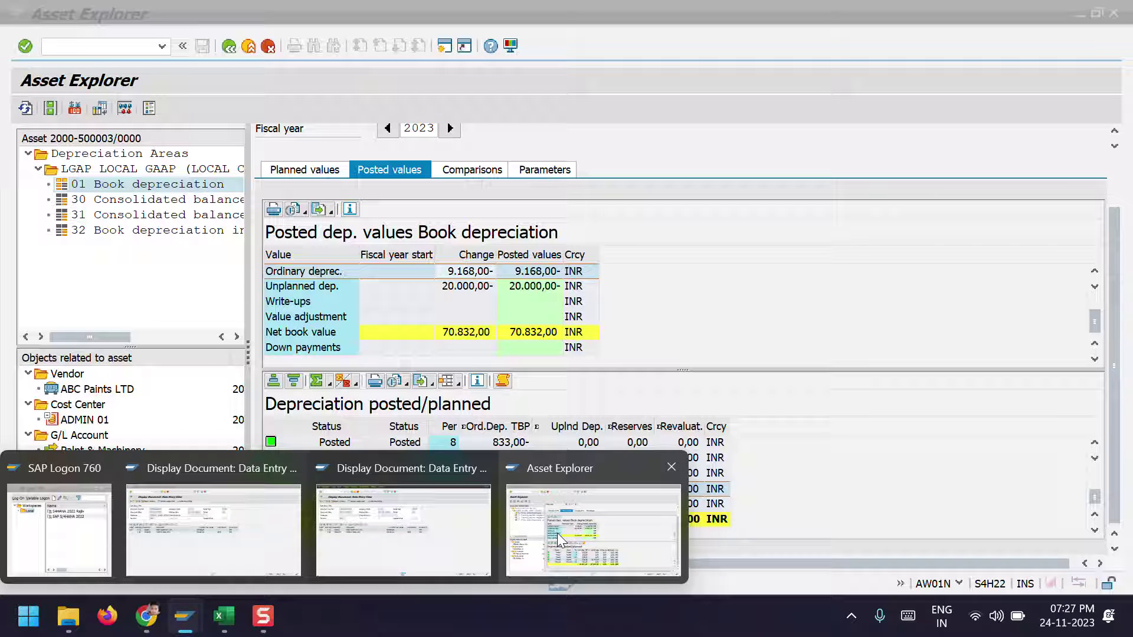
click(557, 533)
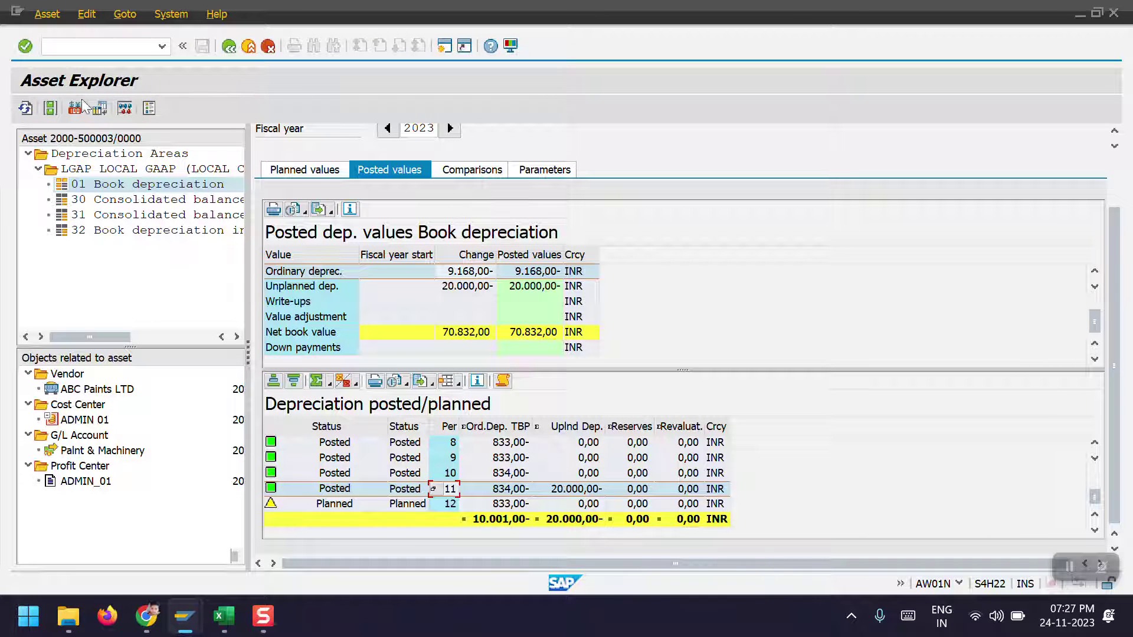
click(26, 109)
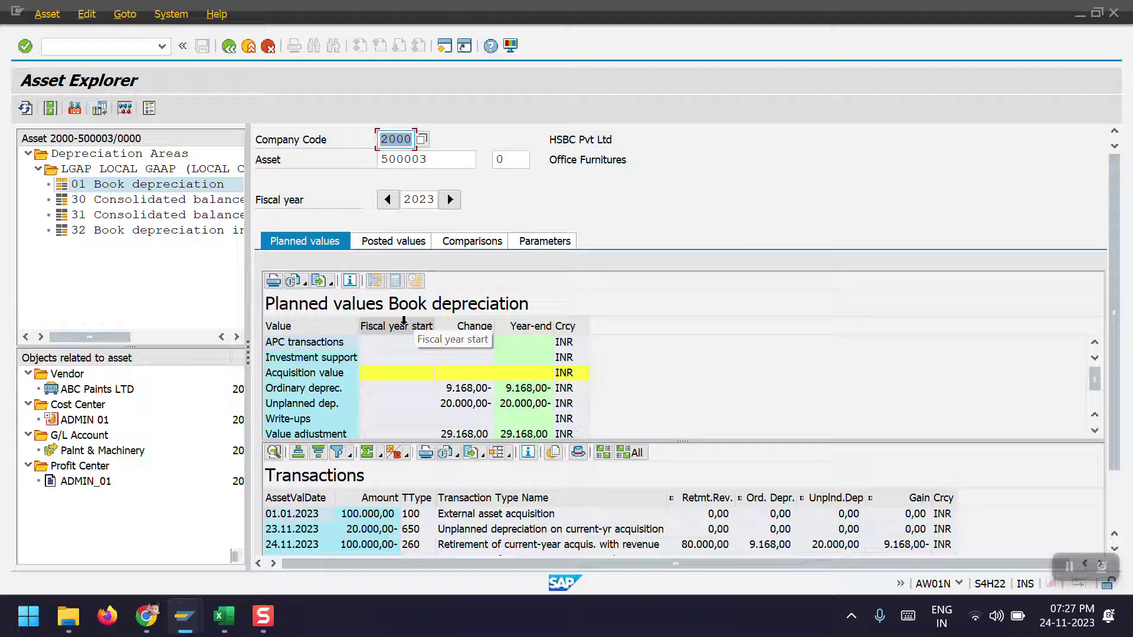
Step: Review the Posted values showing the 29.168,00 value adjustment and blank net book value
click(402, 241)
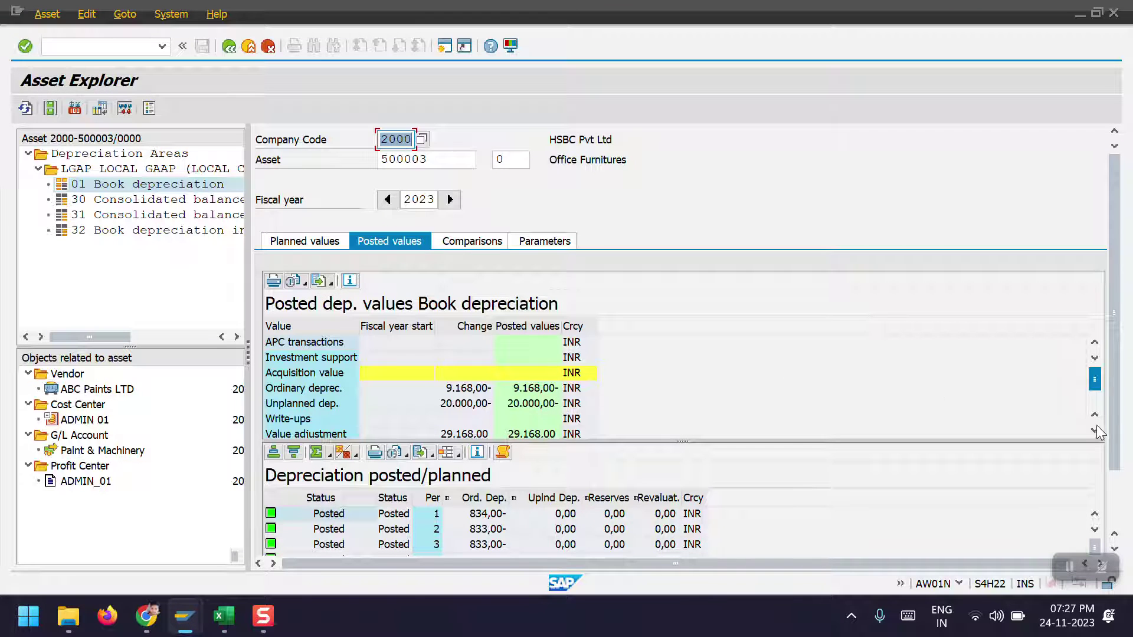
click(1095, 430)
click(1095, 430)
click(1095, 430)
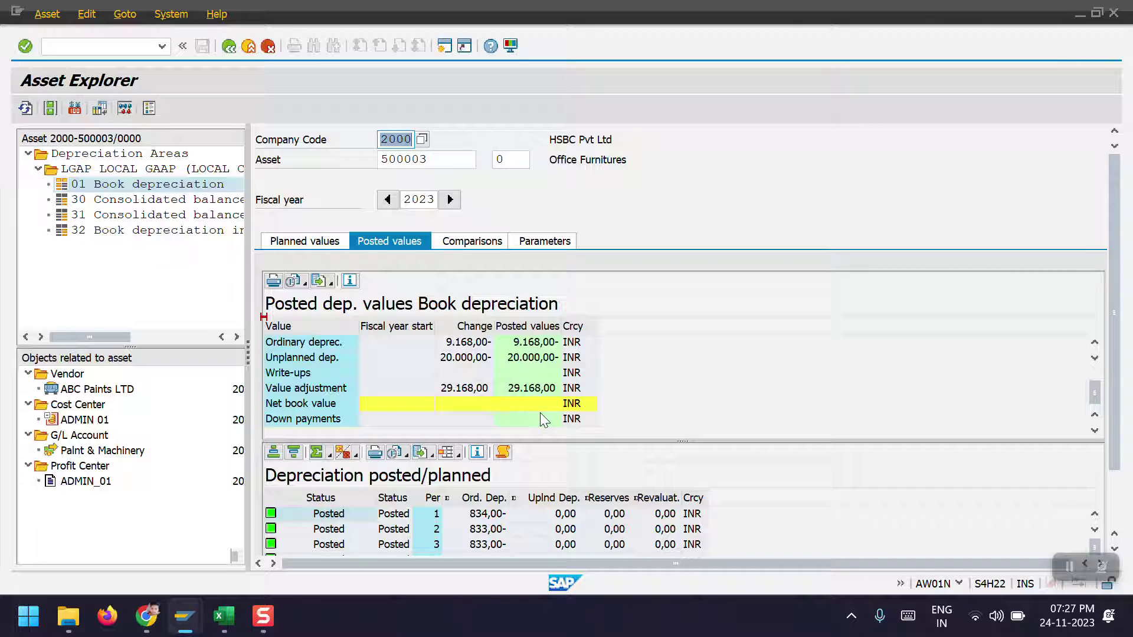
scroll(1114, 491, down, 1)
scroll(1114, 492, down, 1)
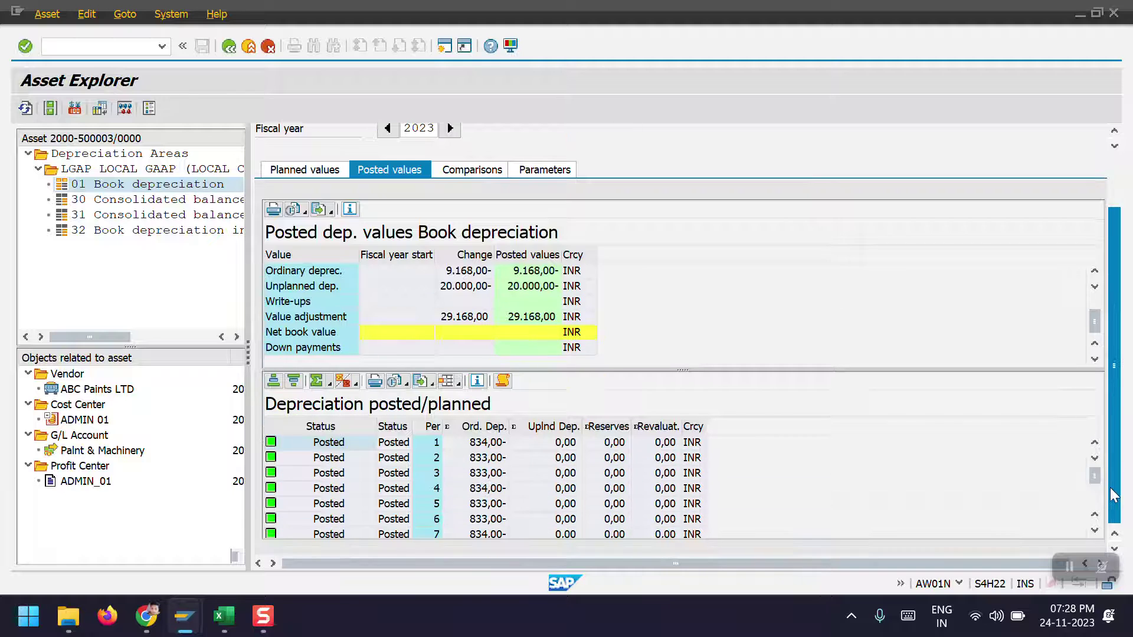
scroll(1097, 479, down, 2)
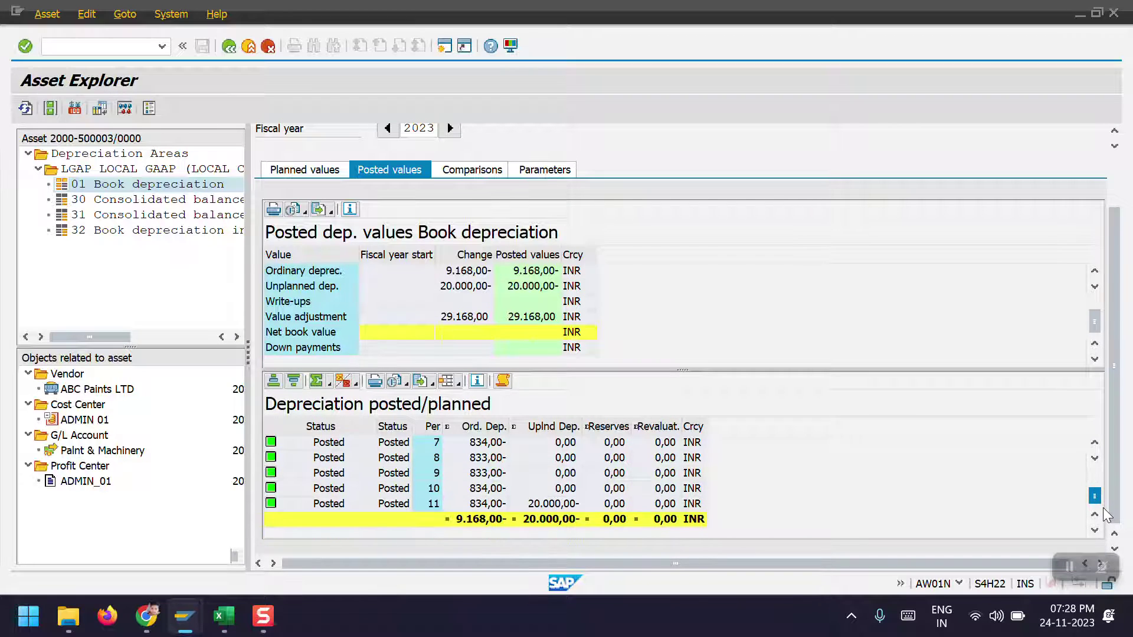
mouse_move(392, 425)
mouse_down()
mouse_move(390, 448)
mouse_move(389, 434)
mouse_up()
scroll(480, 295, up, 1)
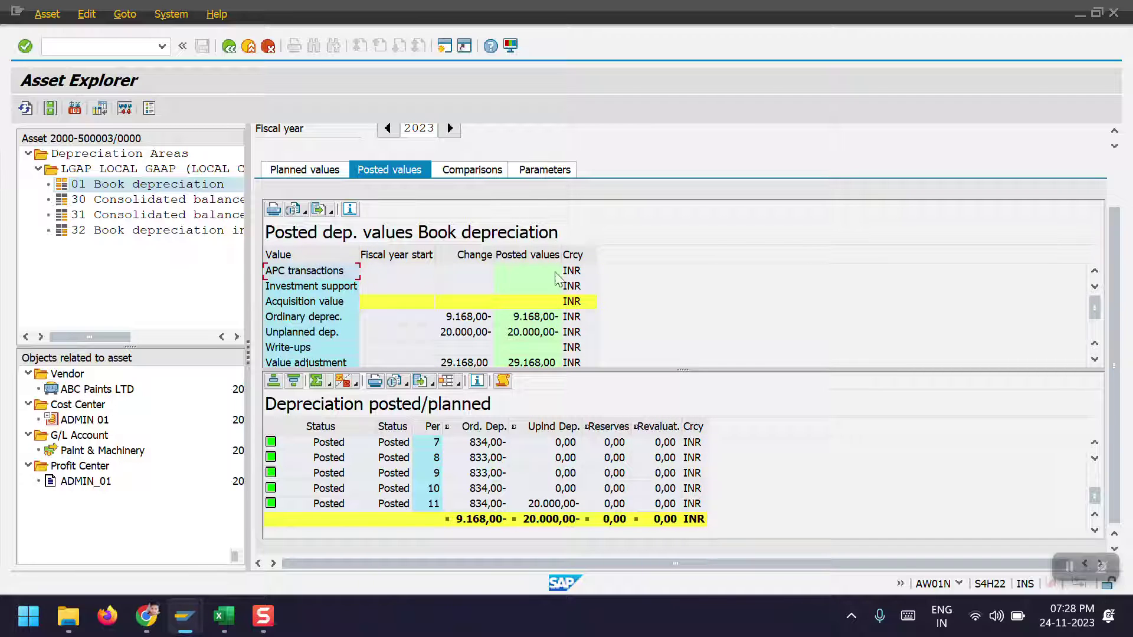
scroll(480, 295, down, 1)
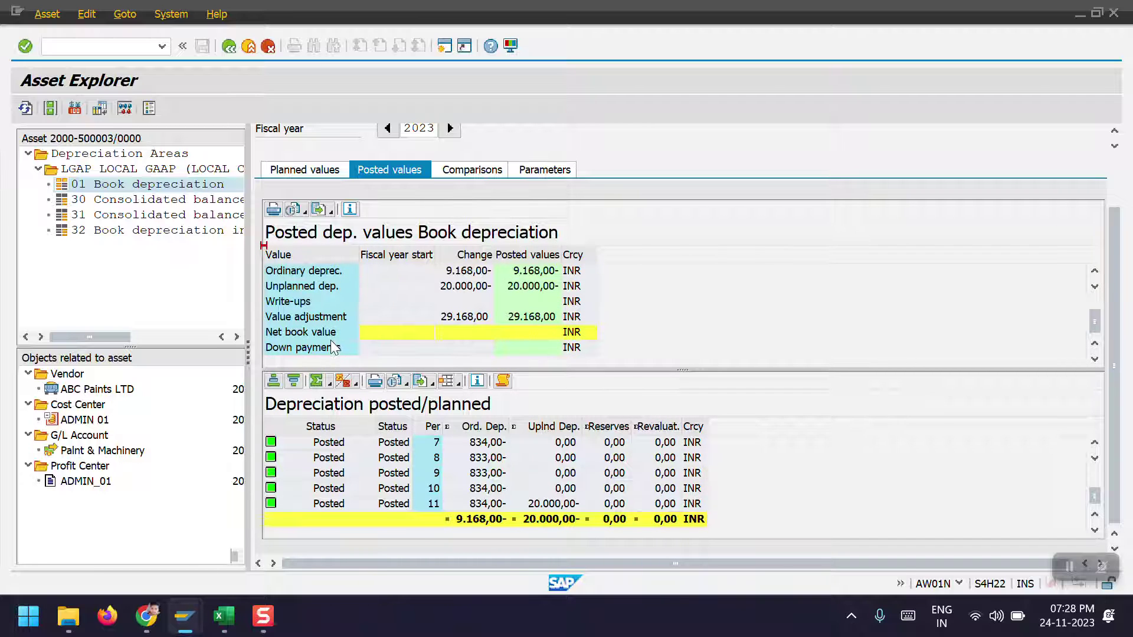